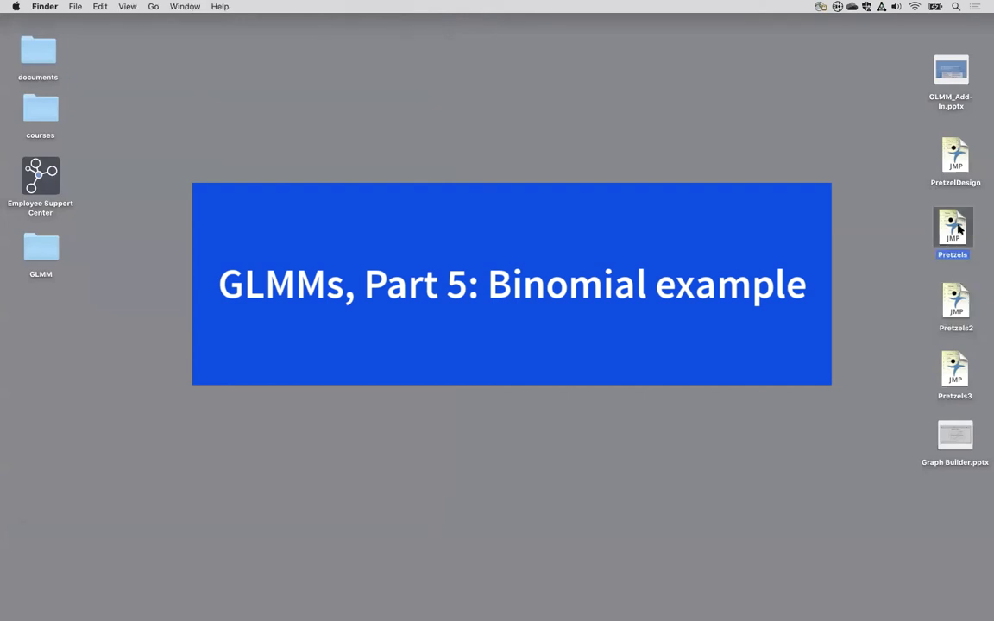
Check and close the Pretzels and Pretzels2 tables, then open the Pretzels3 data table.
double_click(958, 229)
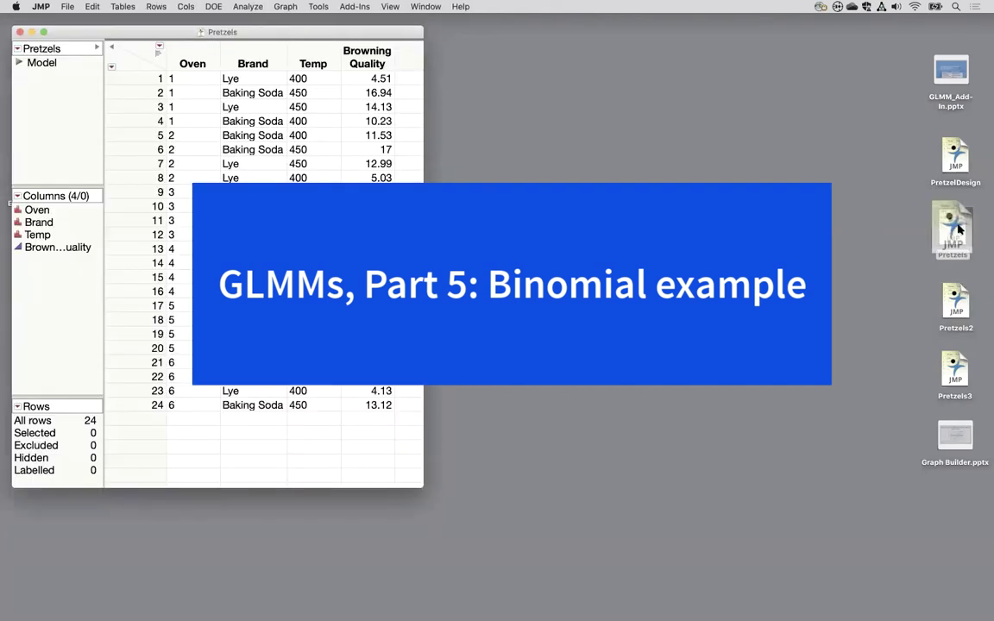
left_click(364, 57)
left_click(20, 31)
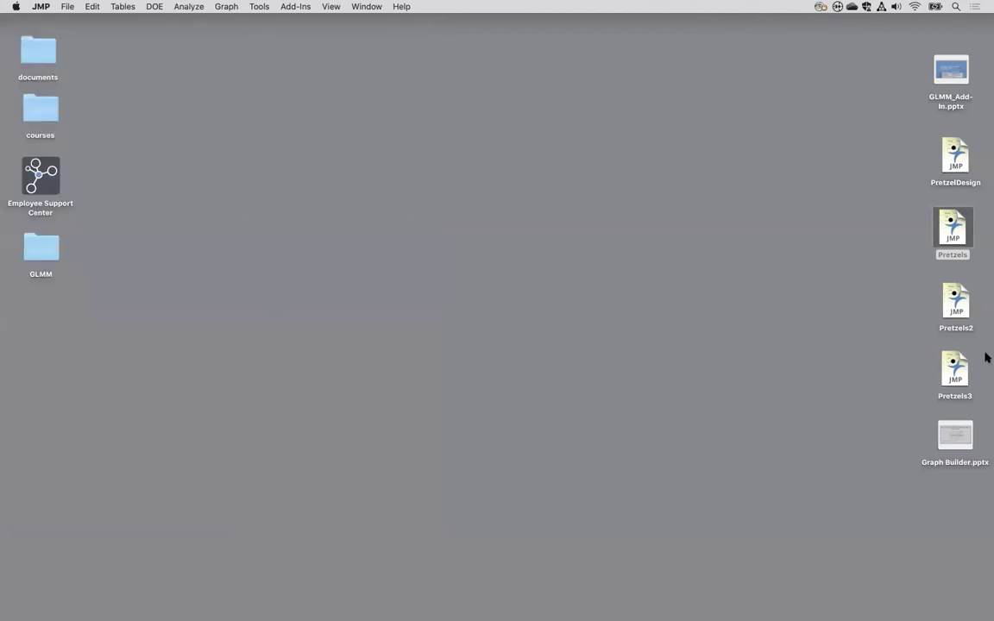
double_click(958, 302)
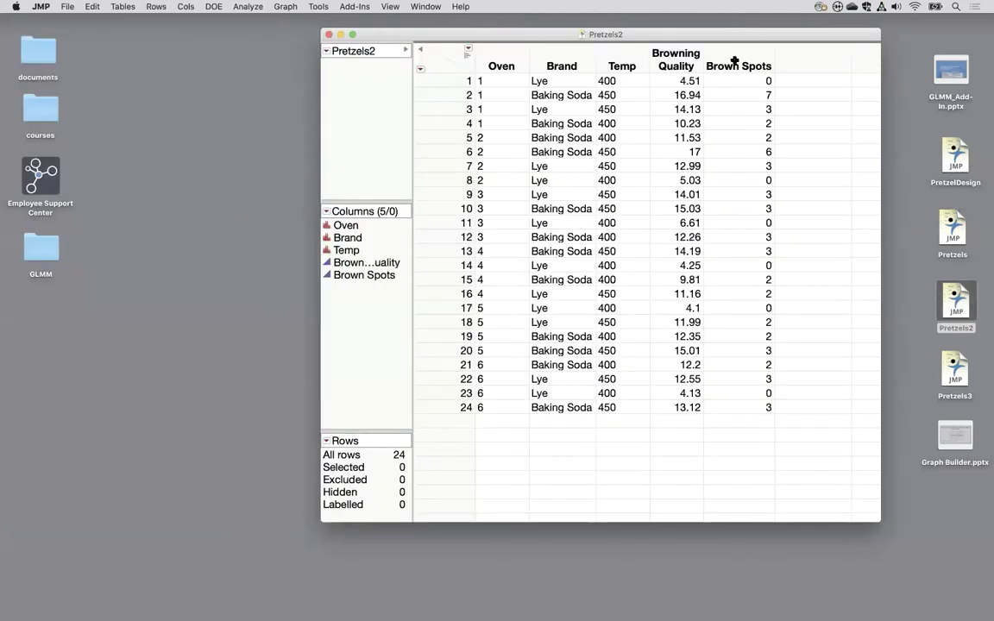
left_click(735, 54)
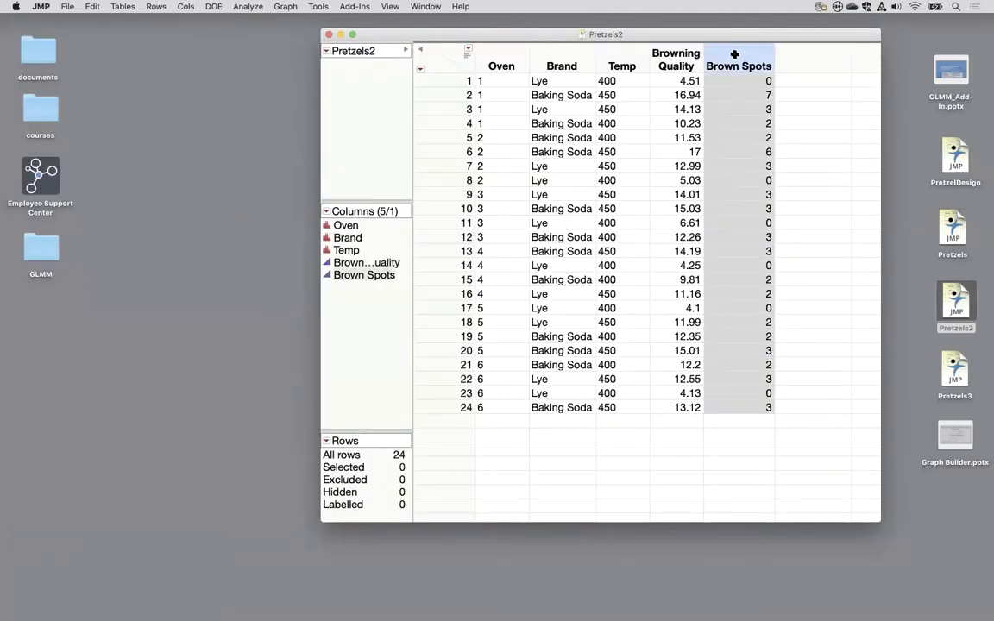
left_click(329, 35)
double_click(957, 377)
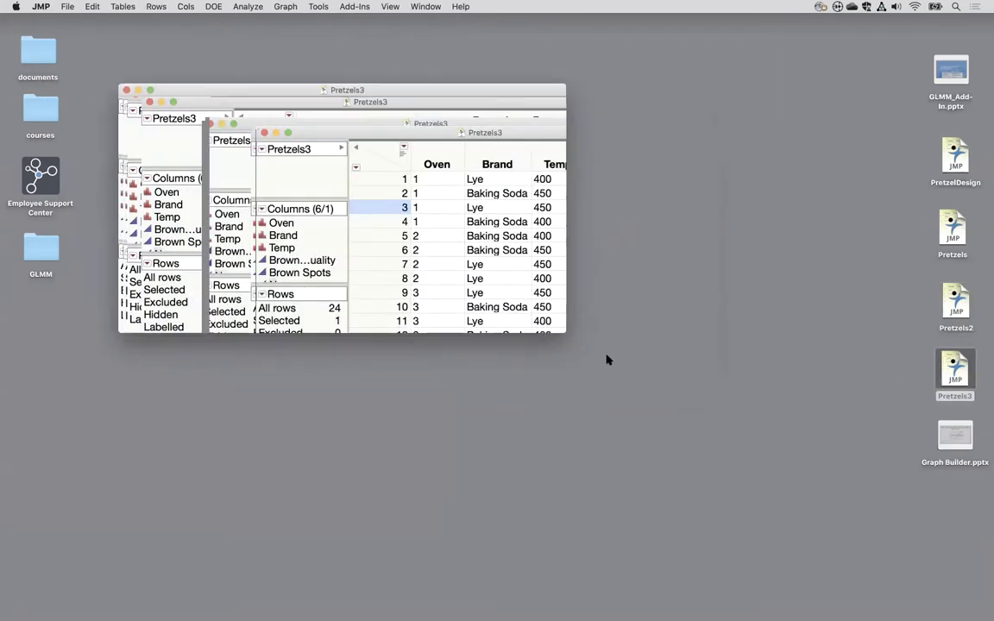
left_click_drag(563, 331, 829, 594)
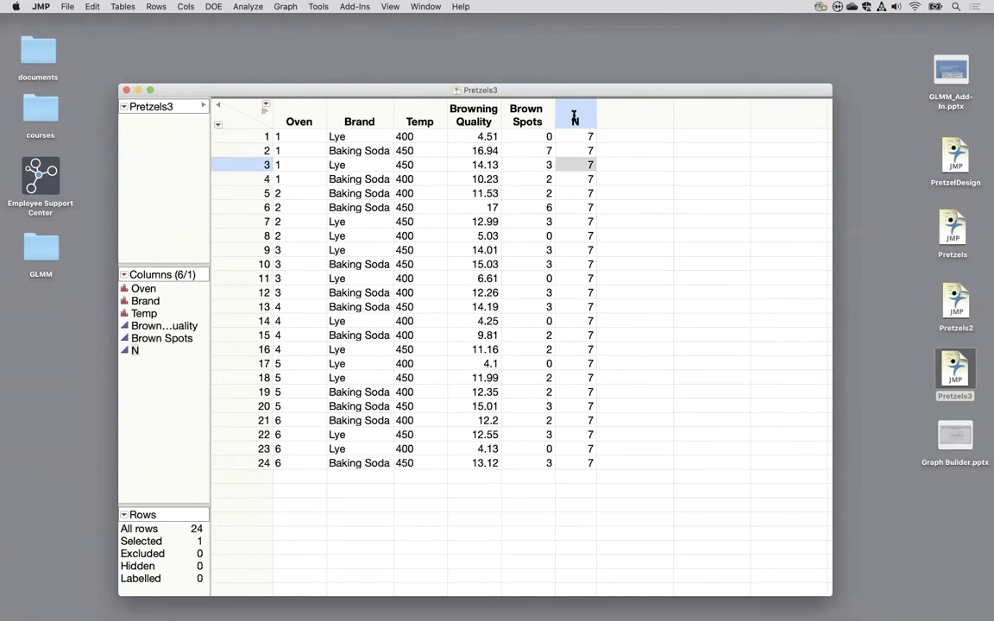
left_click(522, 115)
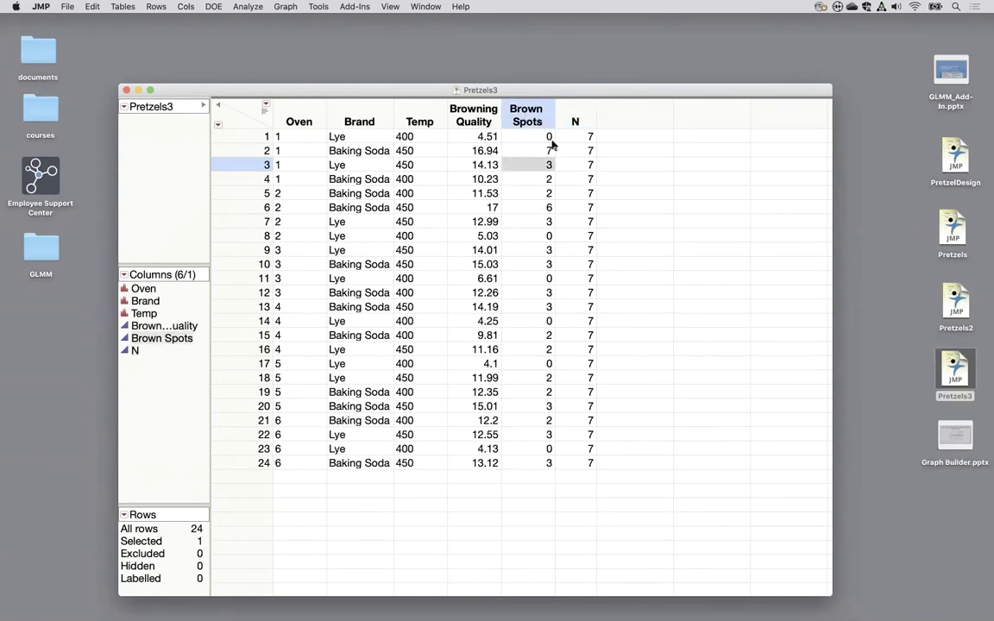
left_click(575, 119)
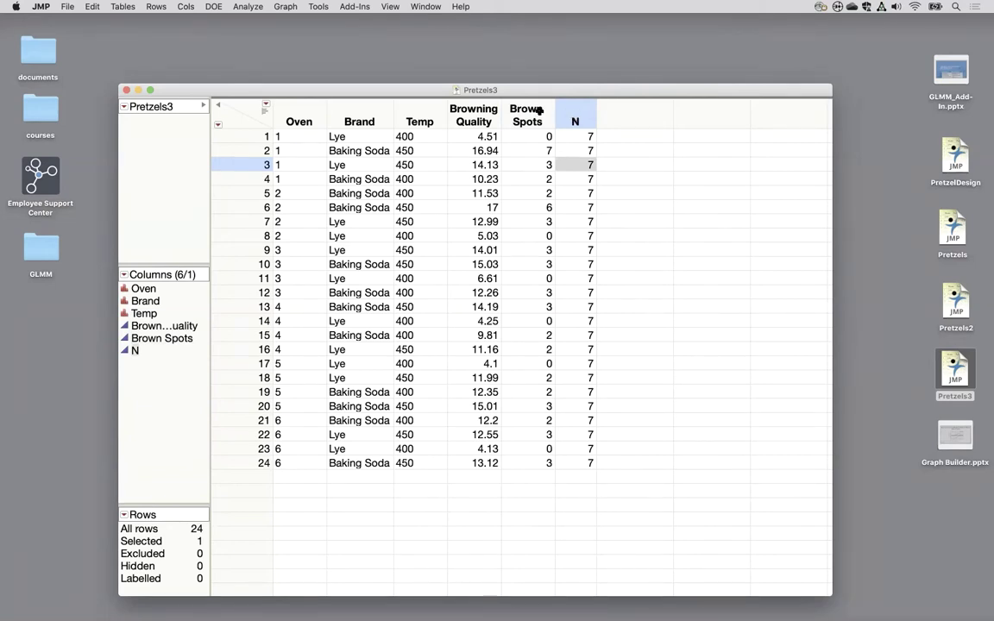
left_click_drag(535, 107, 598, 118)
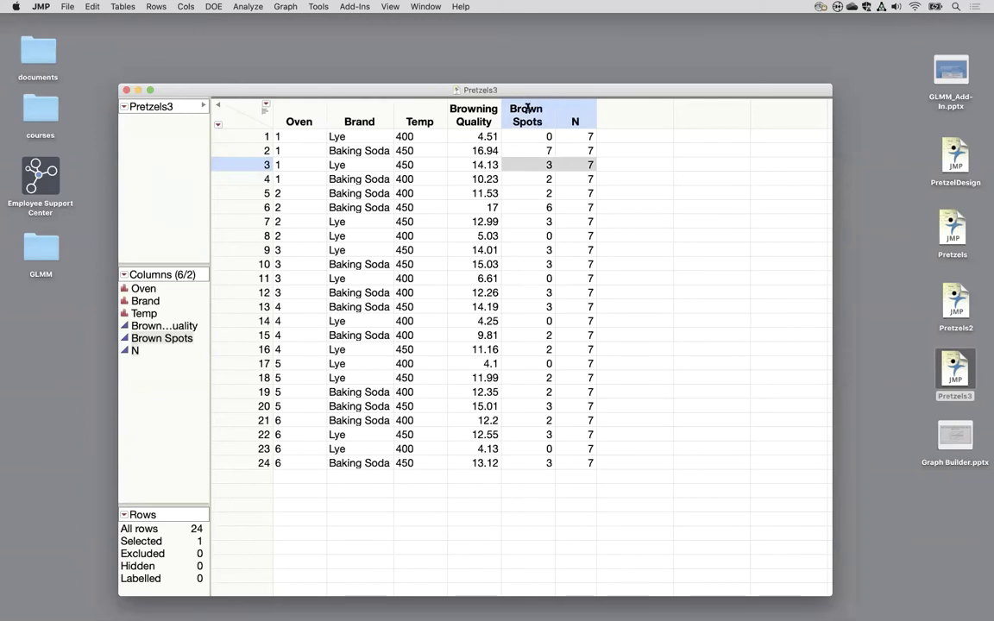
left_click(527, 108)
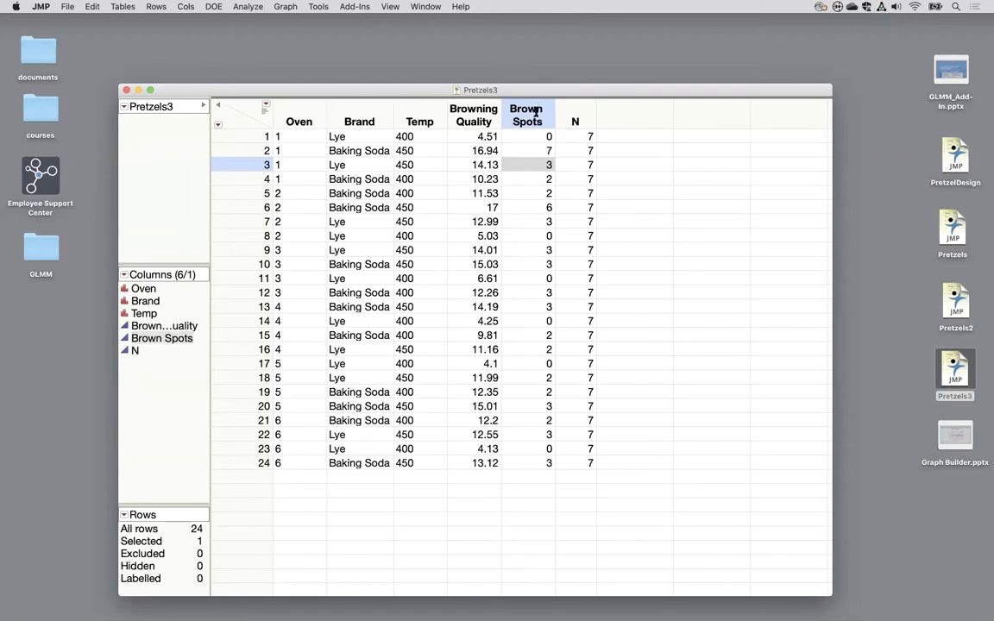
left_click(573, 110)
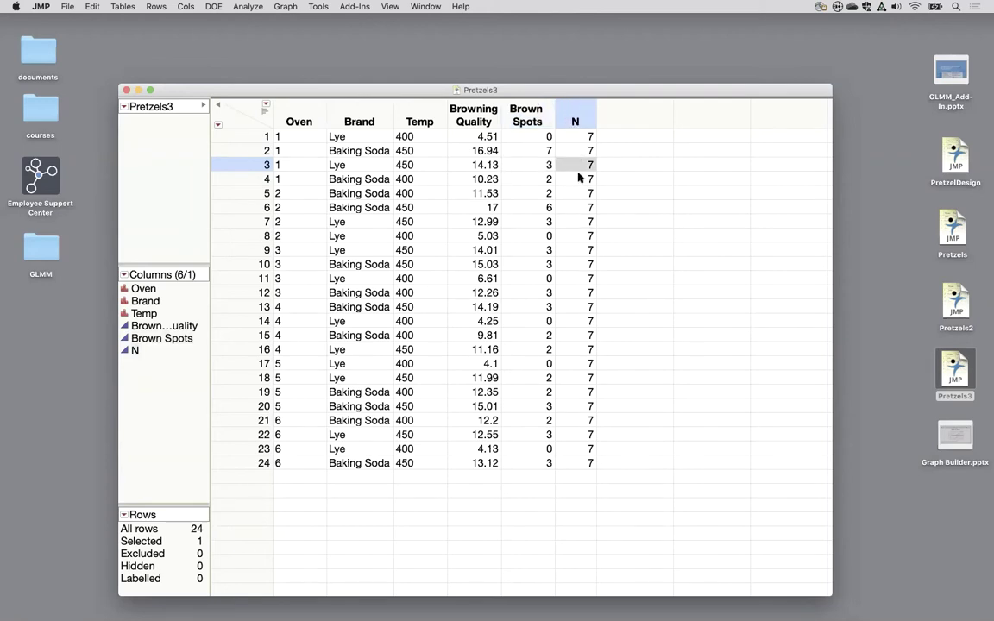
left_click(573, 148)
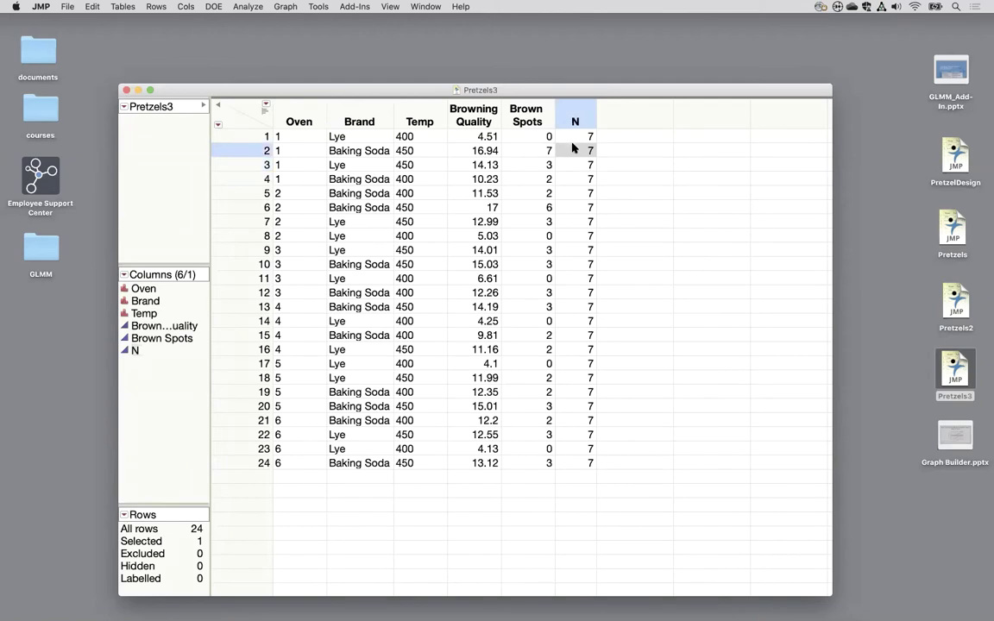
left_click(586, 279)
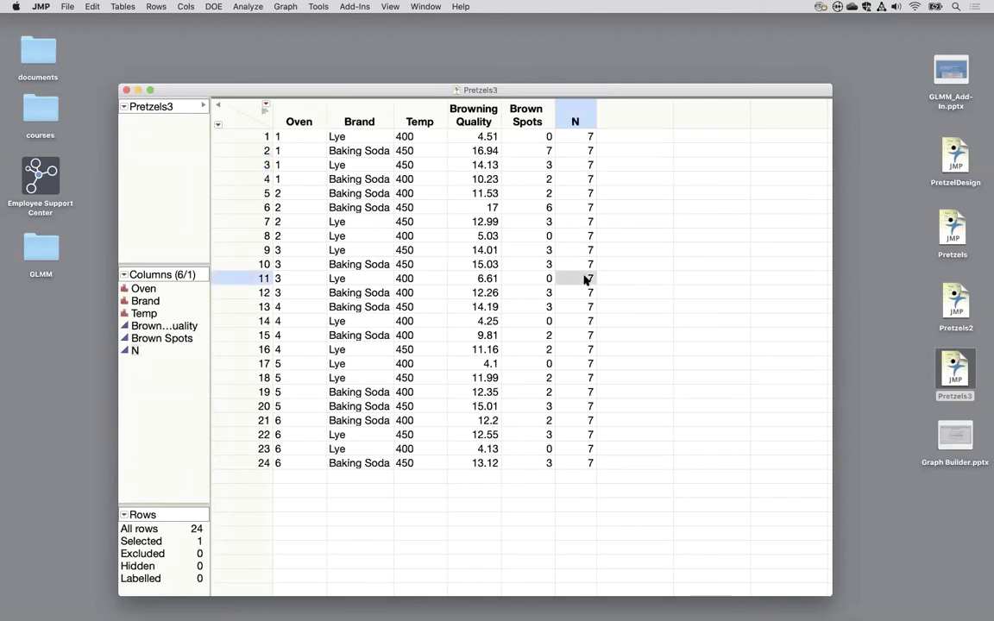
type("6")
left_click(589, 351)
type("3")
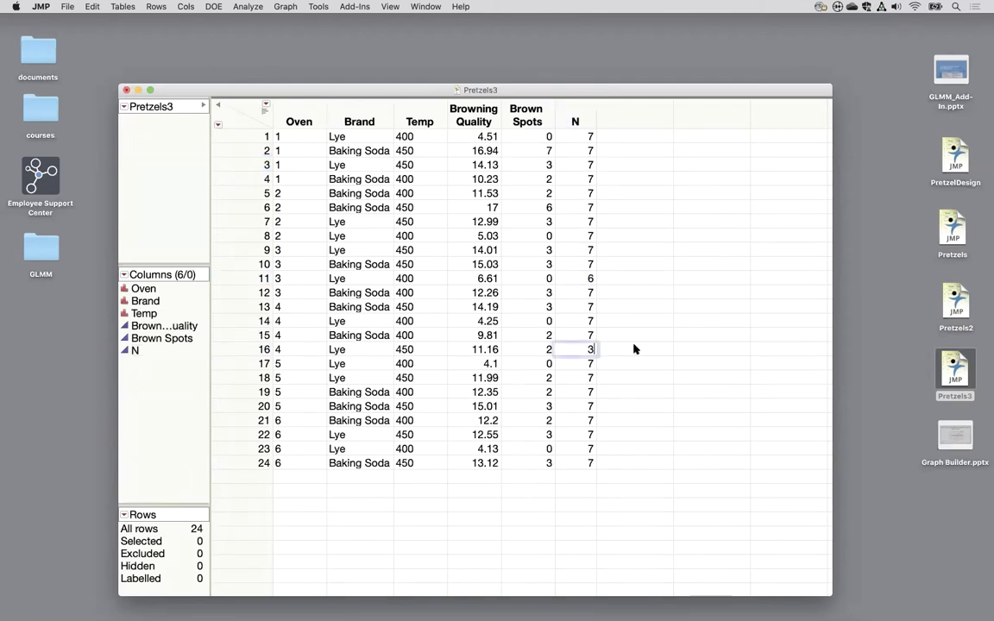
left_click(633, 349)
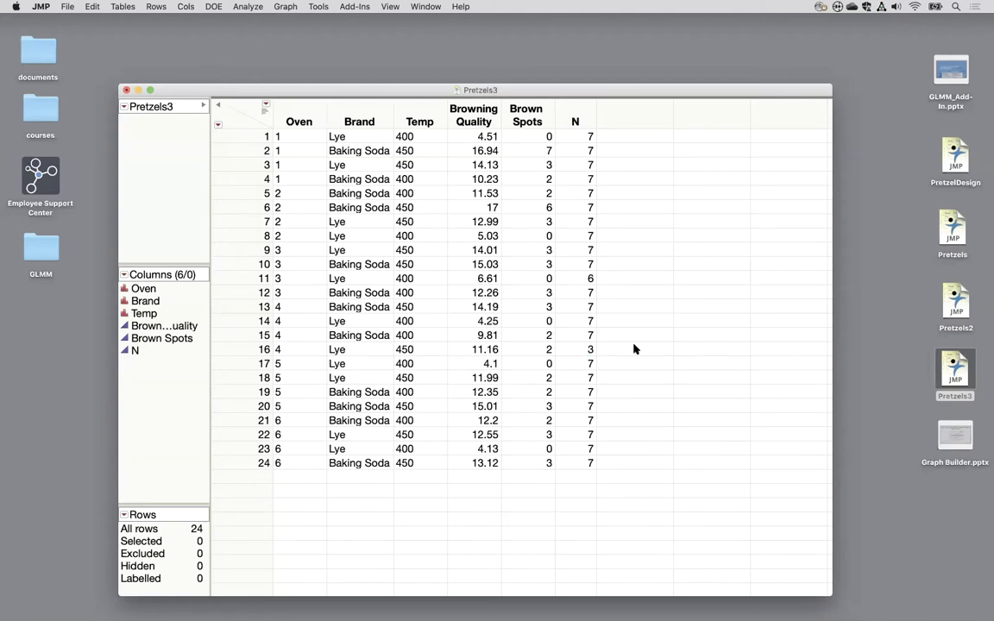
left_click(589, 350)
type("7")
left_click(587, 278)
type("7")
left_click(619, 267)
Create a Brown Spots/N ratio column from the Brown Spots and N columns.
mouse_move(605, 604)
left_click_drag(533, 116, 566, 119)
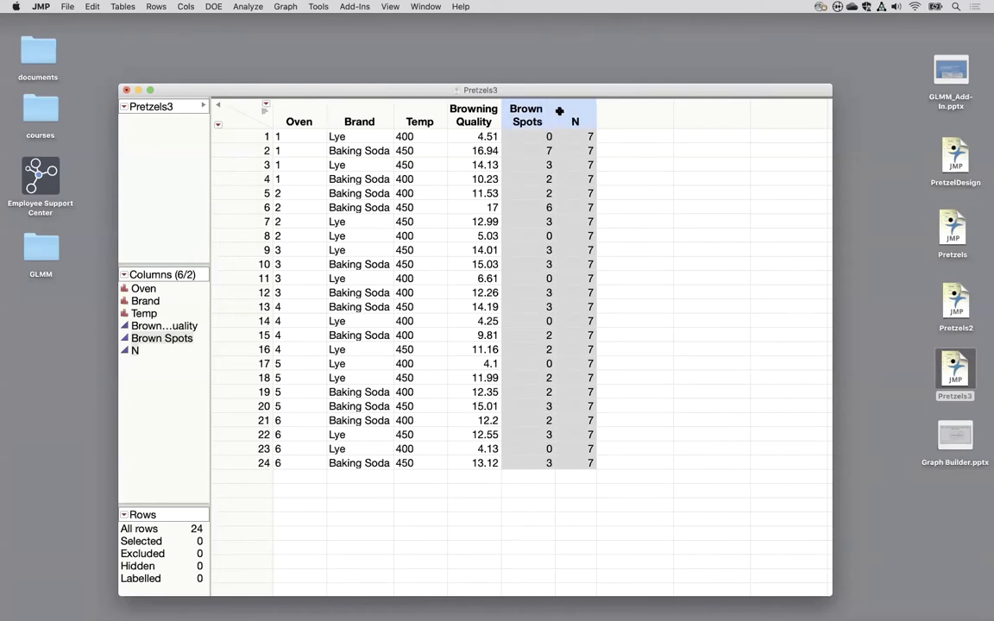
right_click(559, 110)
mouse_move(663, 179)
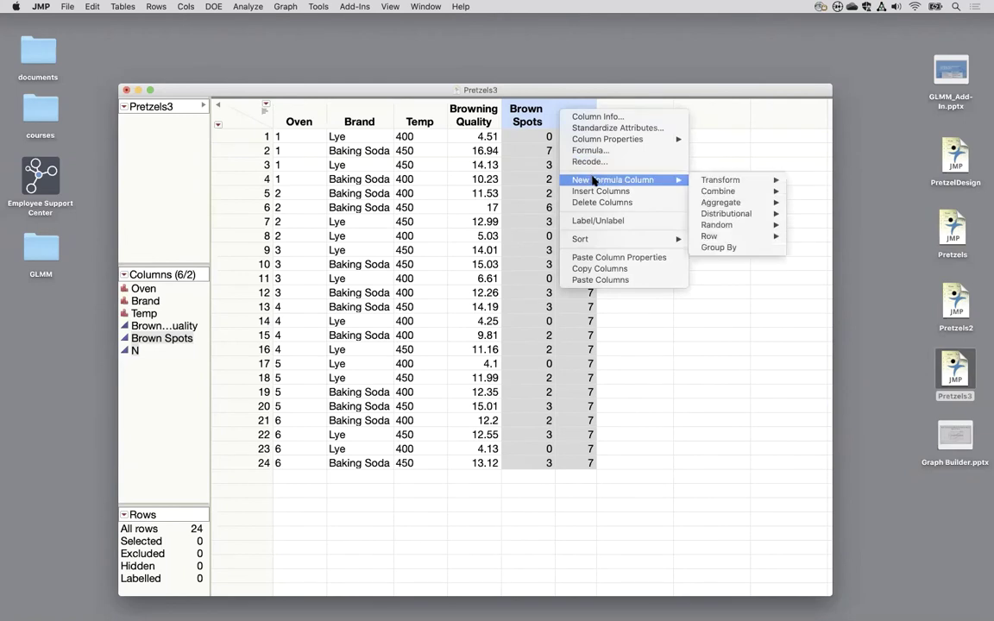
mouse_move(717, 193)
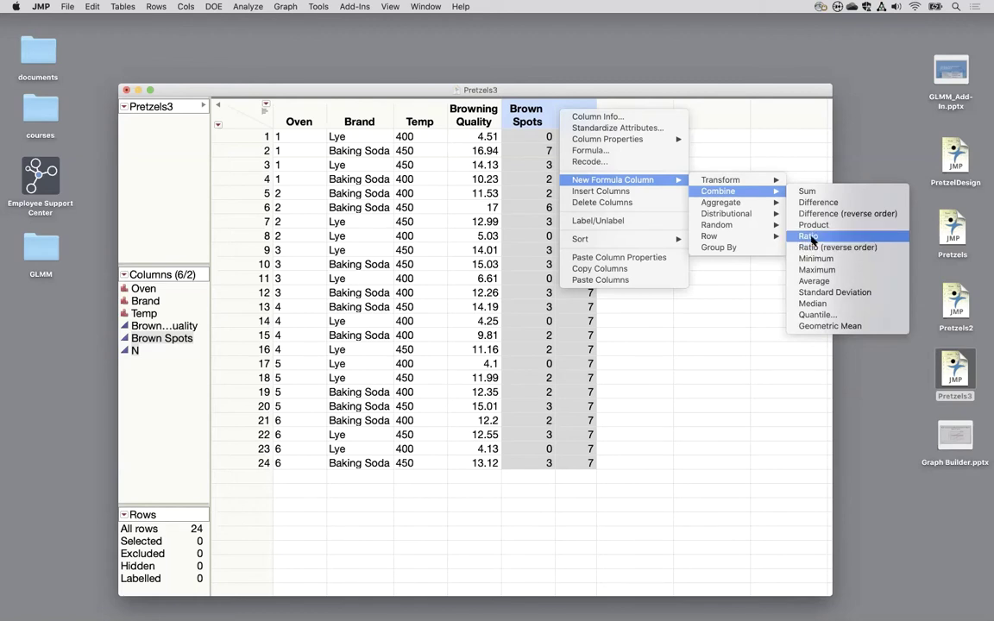
left_click(811, 238)
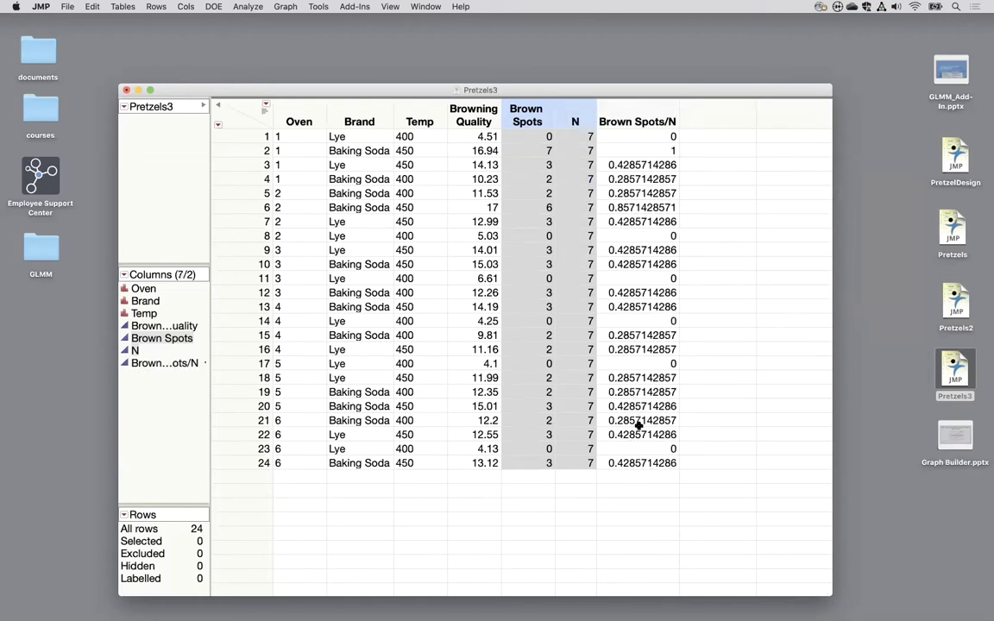
Inspect the first Brown Spots/N values and reselect the Brown Spots, N and ratio columns.
left_click(654, 139)
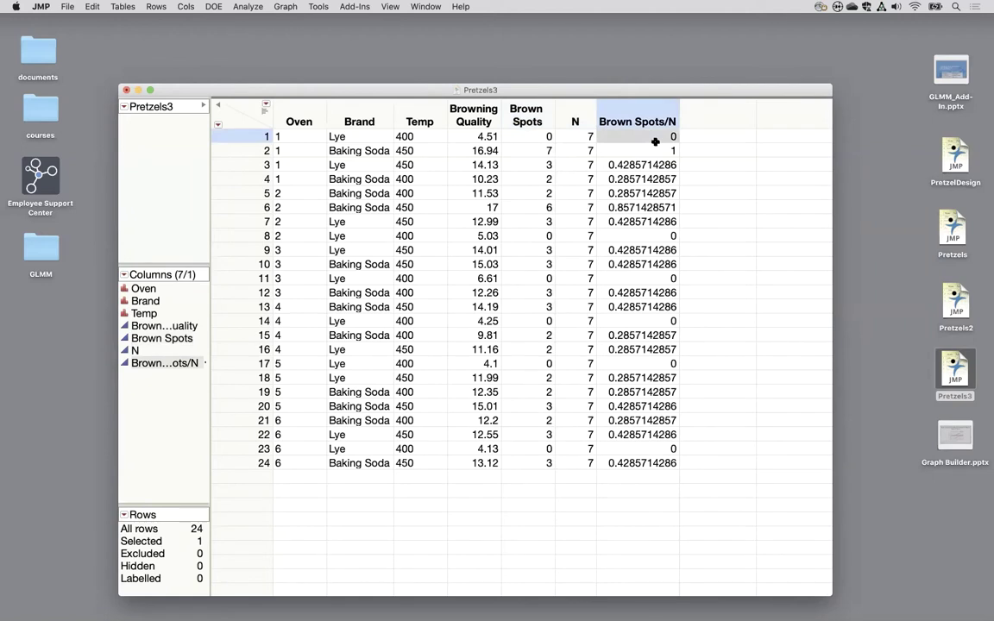
left_click(655, 151)
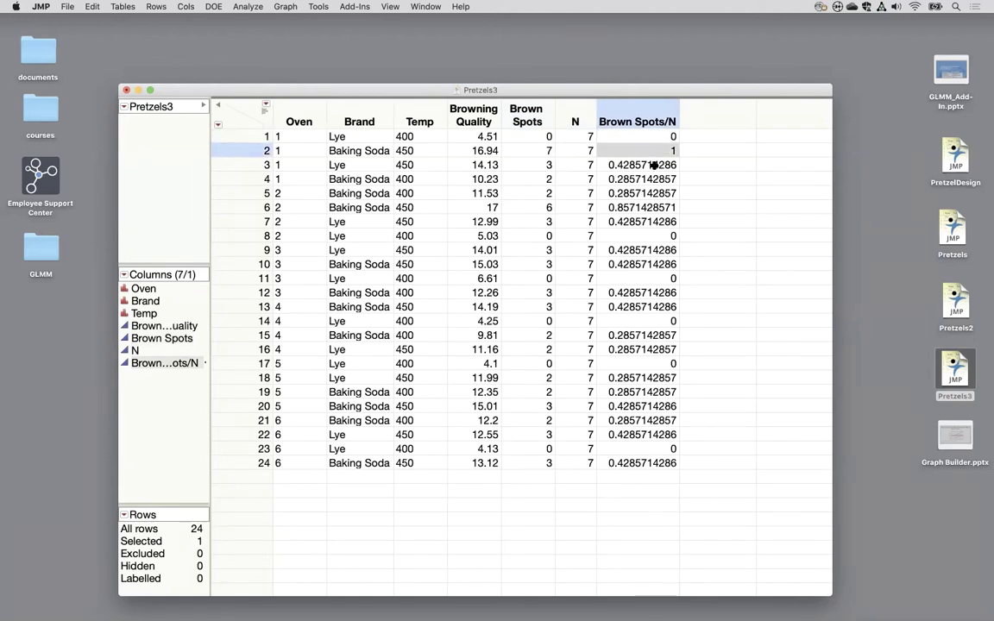
left_click(653, 165)
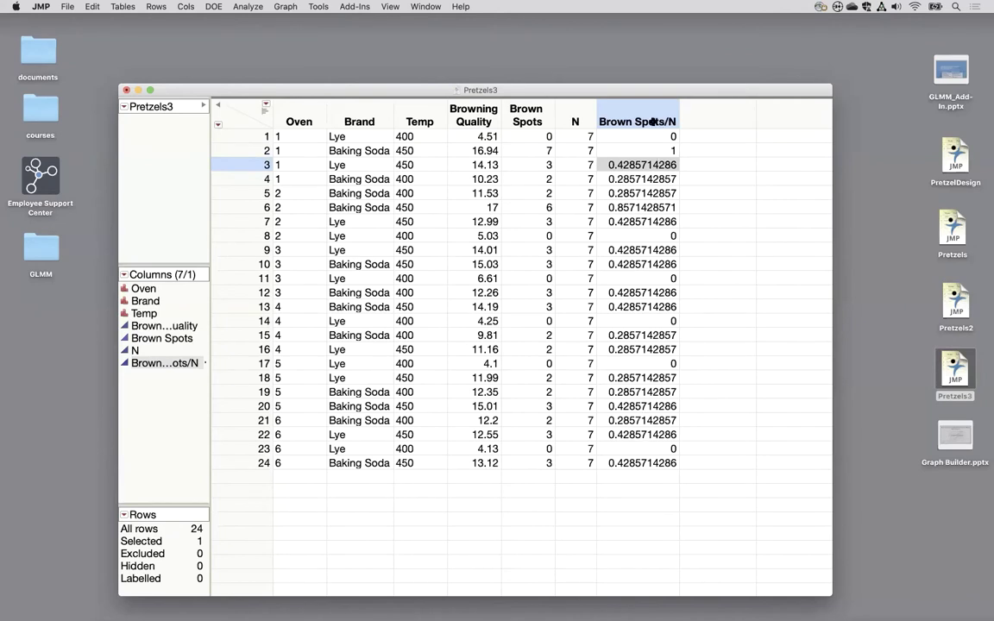
left_click(518, 108)
left_click(572, 108, "shift")
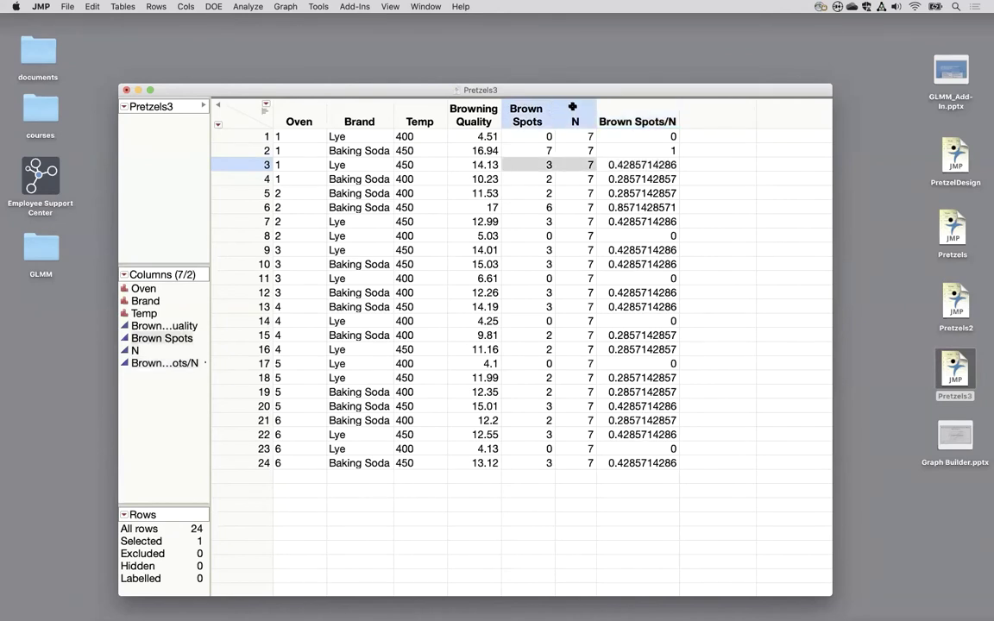
left_click(614, 113)
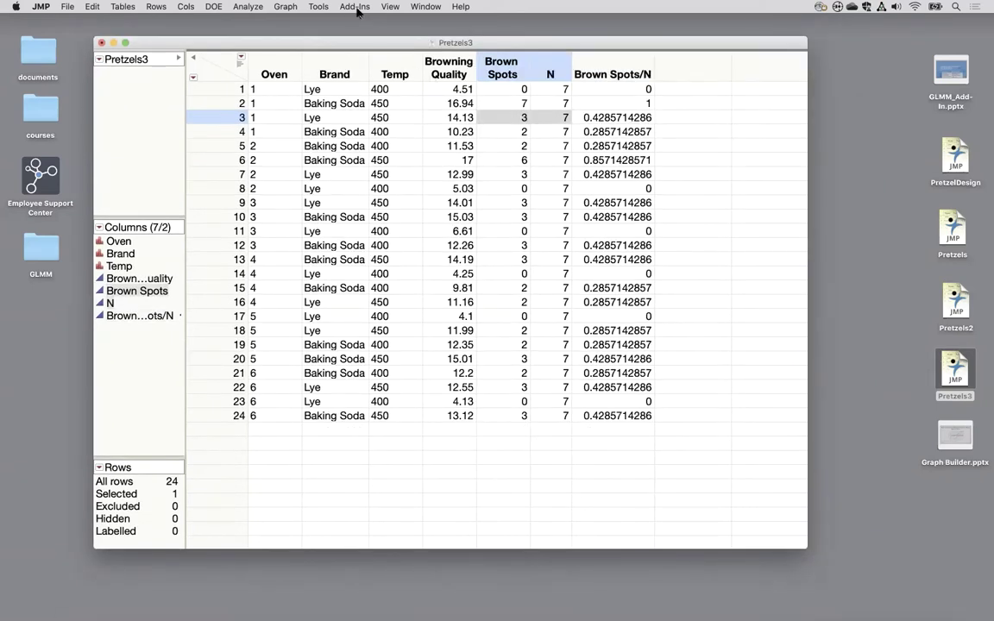
Launch the Generalized Linear Mixed Model add-in with Brown Spots and N as Y.
left_click(349, 7)
left_click(388, 94)
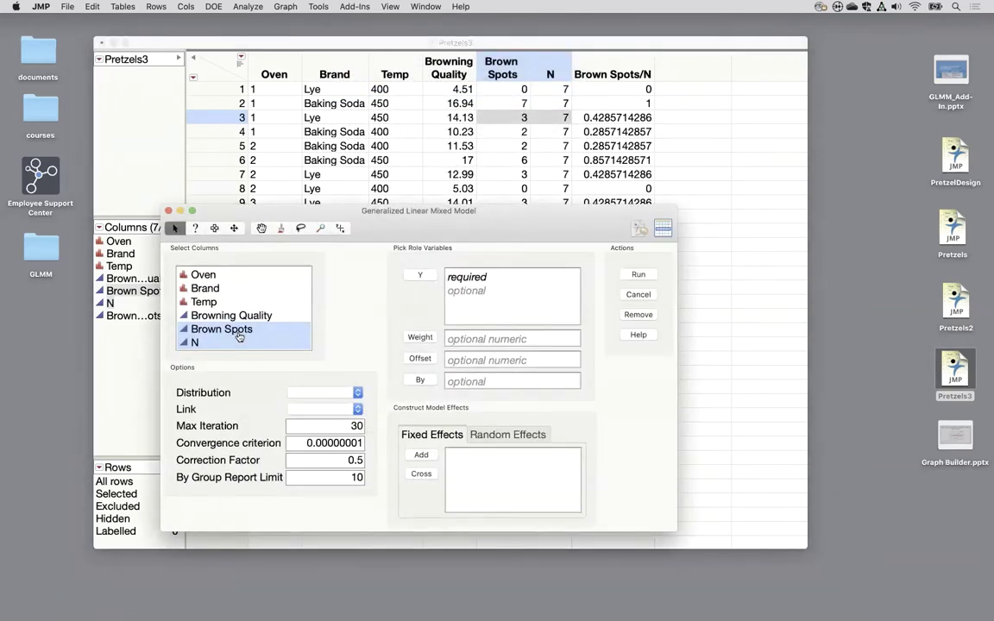
scroll(235, 344, "down", 1)
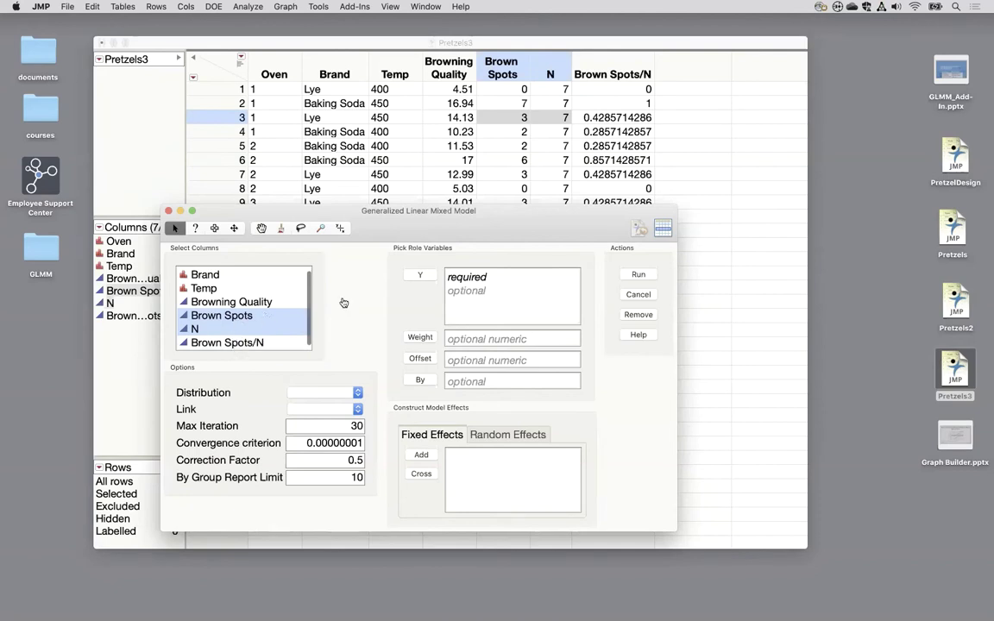
left_click(430, 275)
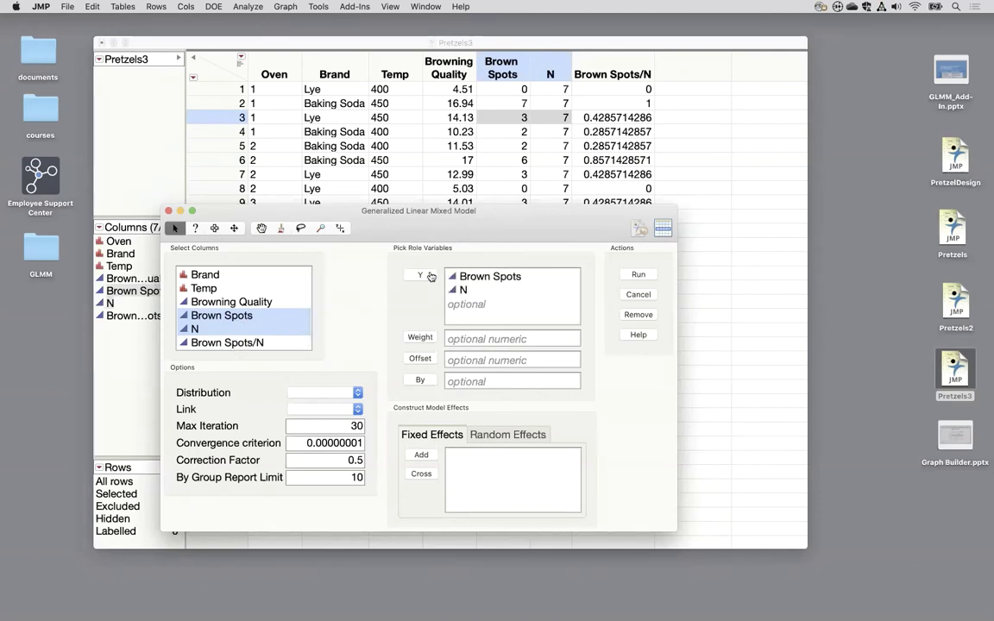
Add Brand, Temp and Brand*Temp as fixed effects and Oven as a random effect.
left_click_drag(216, 274, 217, 288)
left_click(421, 455)
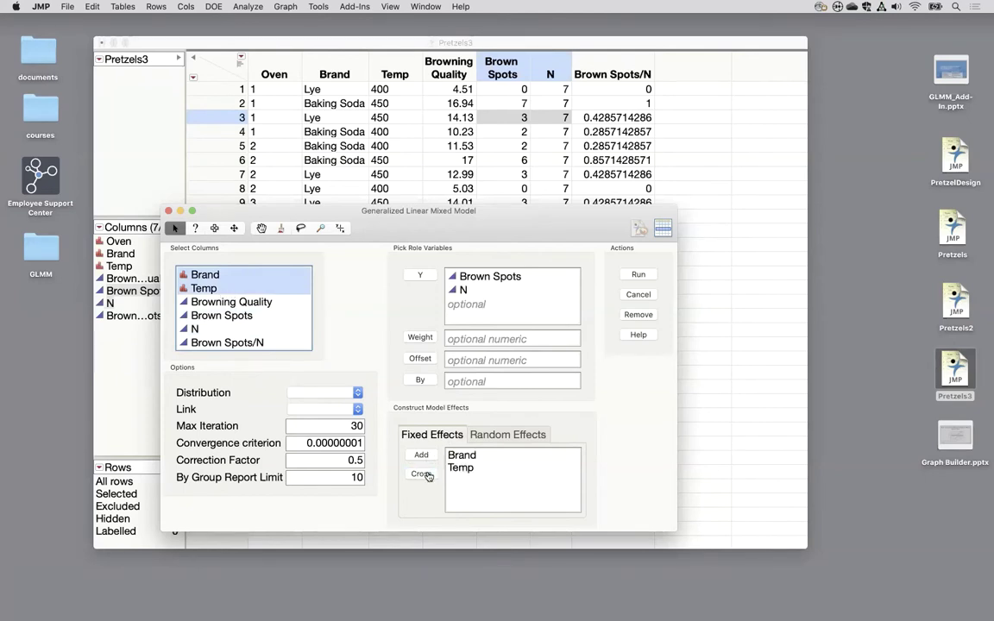
left_click(421, 473)
left_click(508, 434)
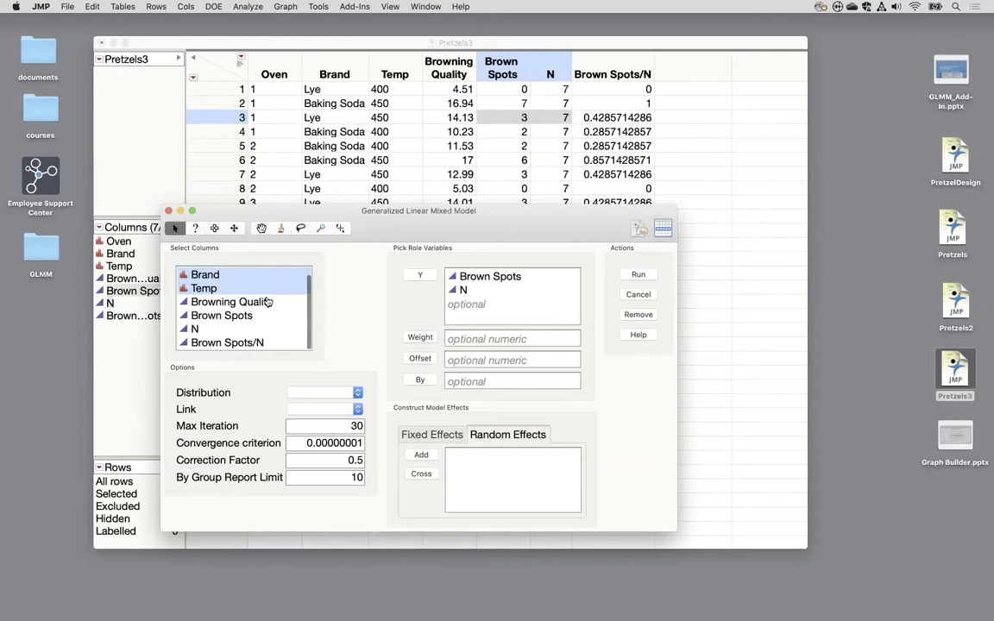
scroll(268, 302, "up", 1)
left_click(250, 275)
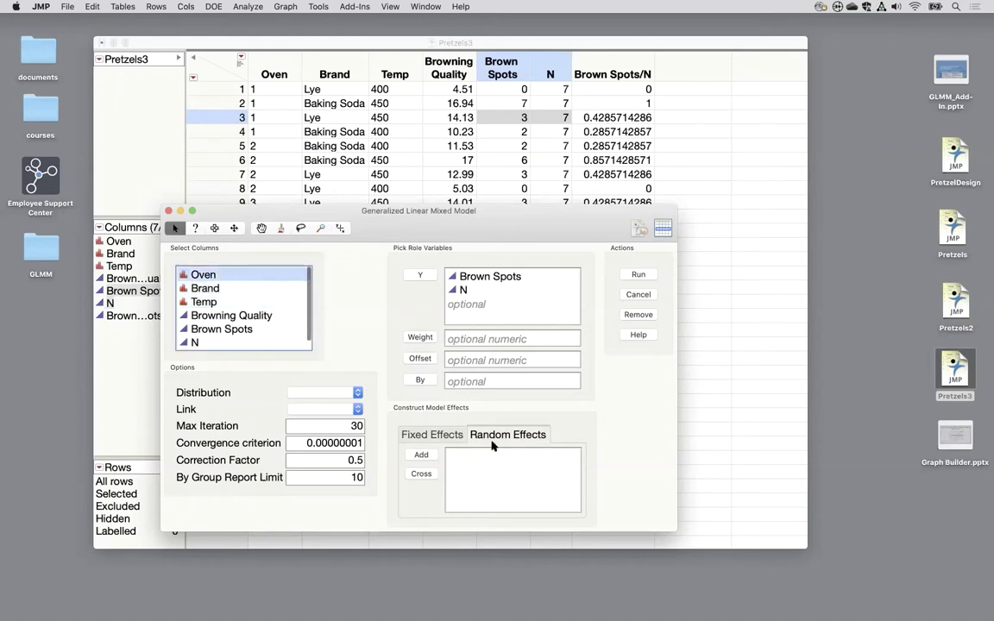
left_click(432, 457)
Choose the Binomial distribution and set the link function to Logit.
left_click(339, 393)
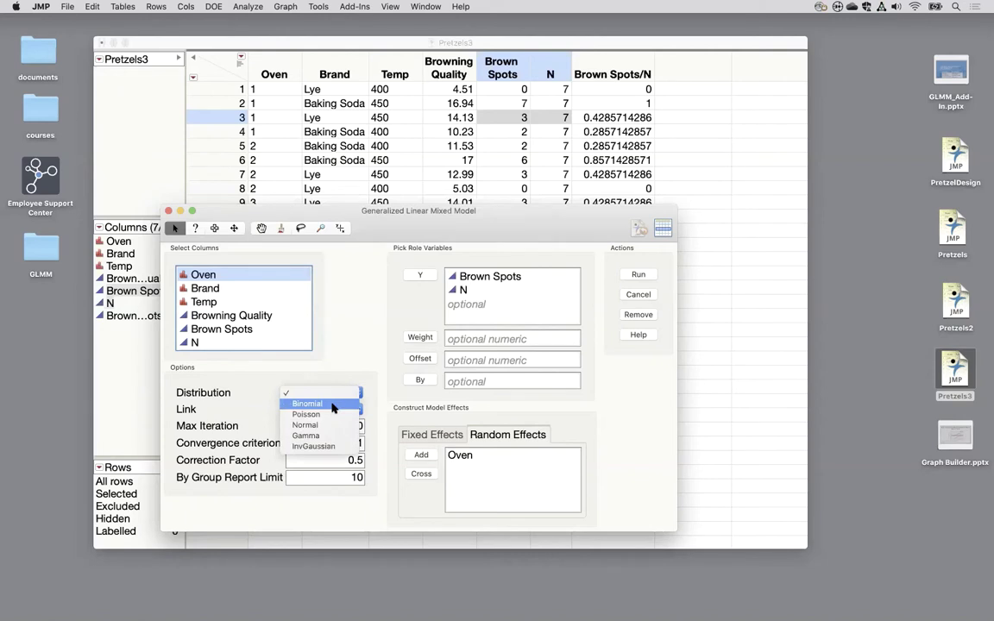
left_click(307, 404)
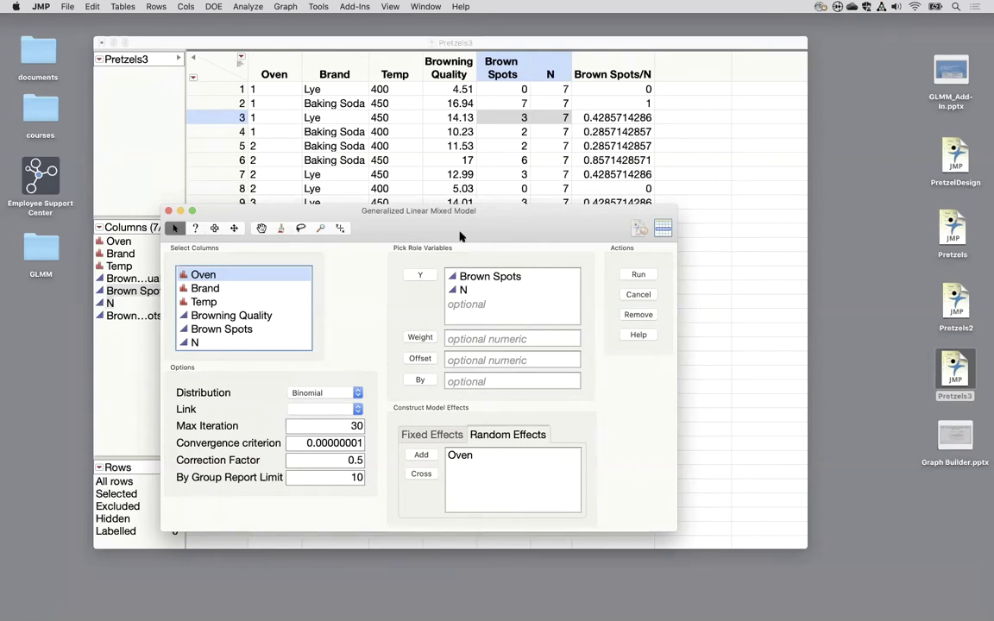
left_click(311, 410)
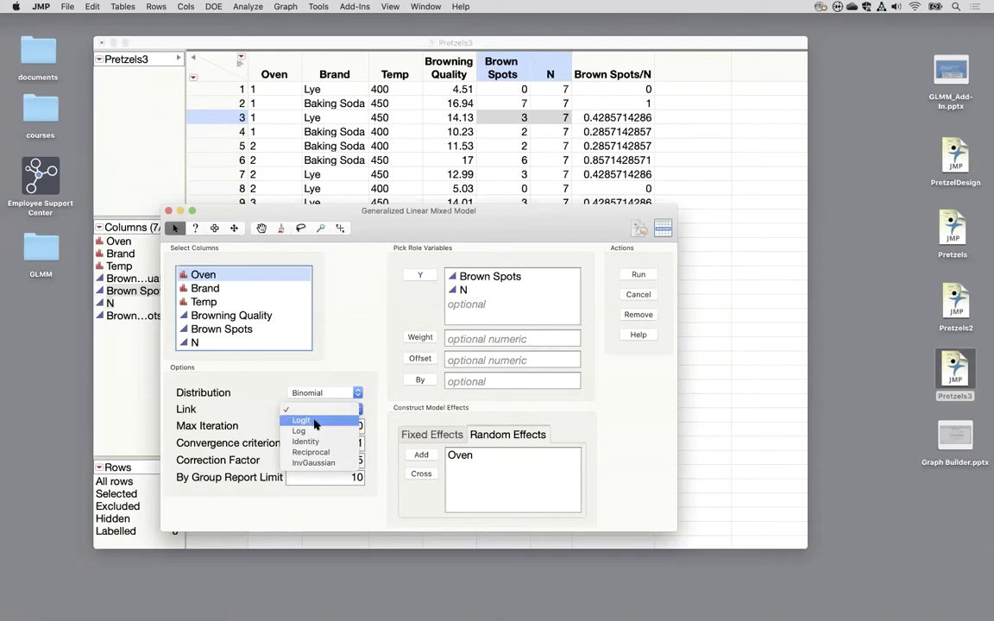
left_click(314, 421)
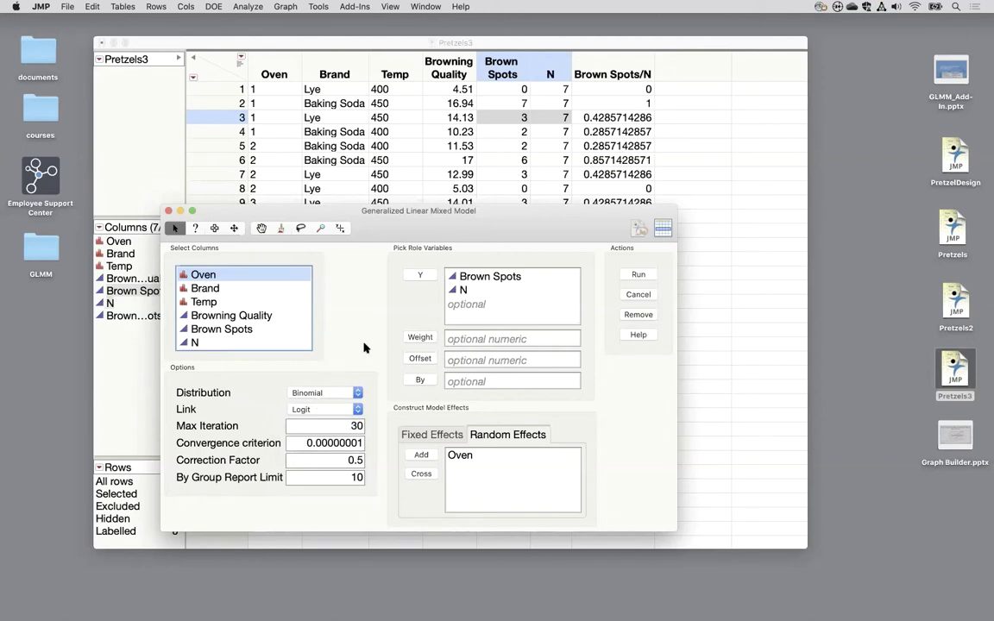
left_click(338, 411)
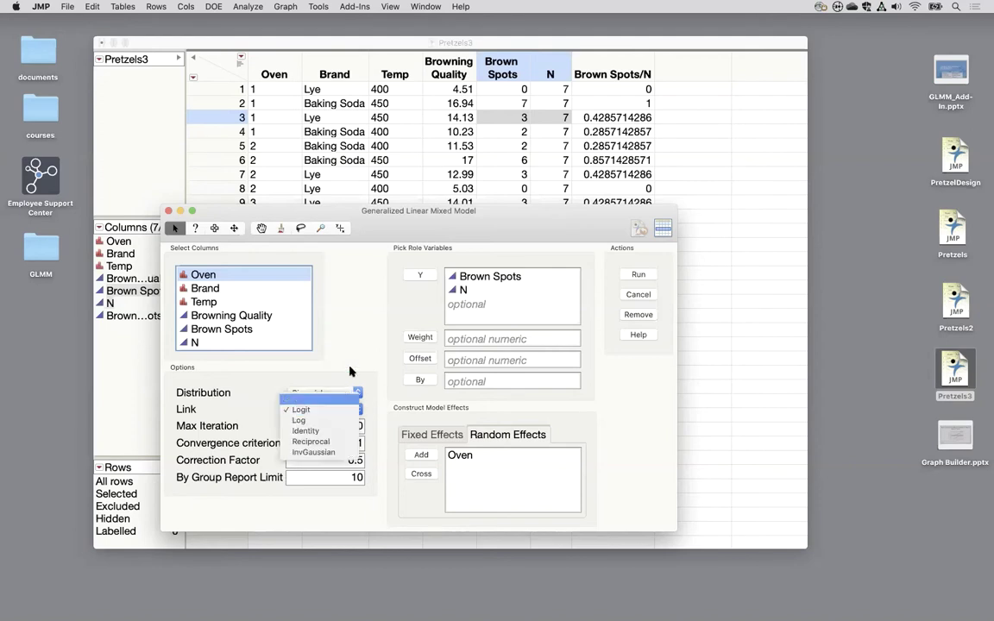
left_click(322, 397)
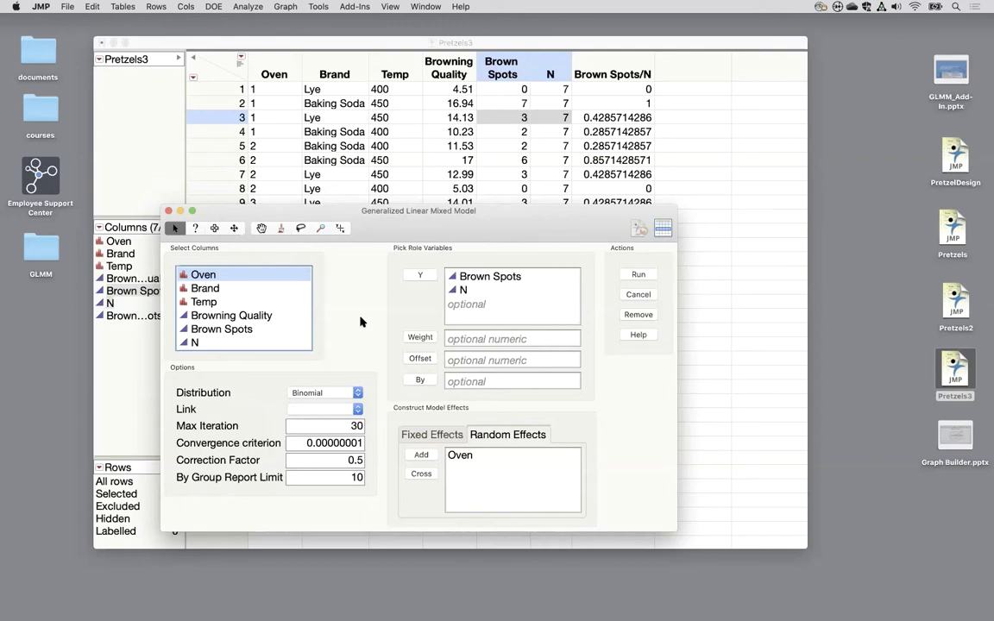
left_click(311, 410)
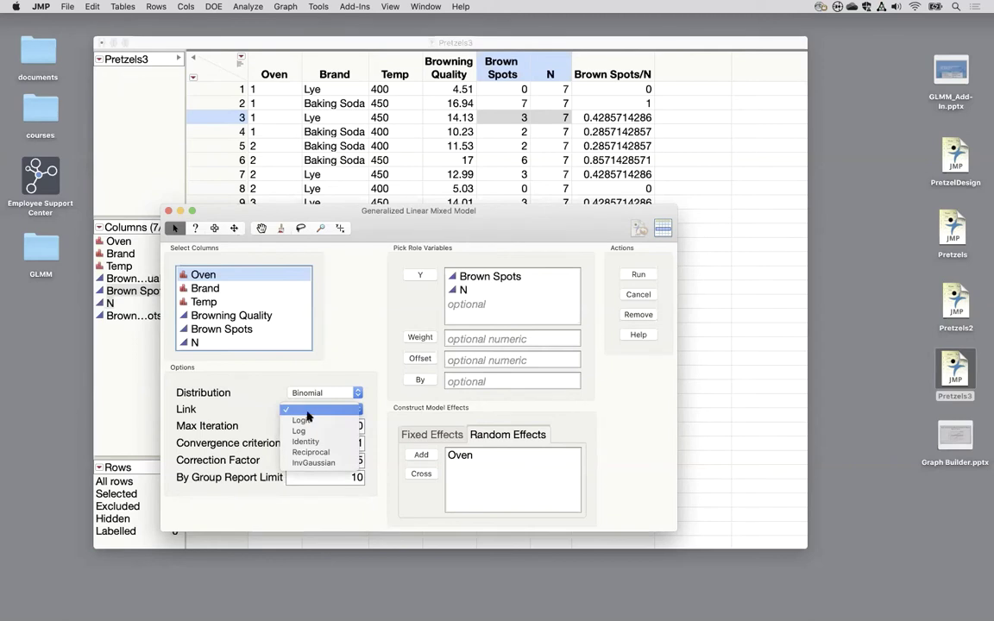
left_click(306, 420)
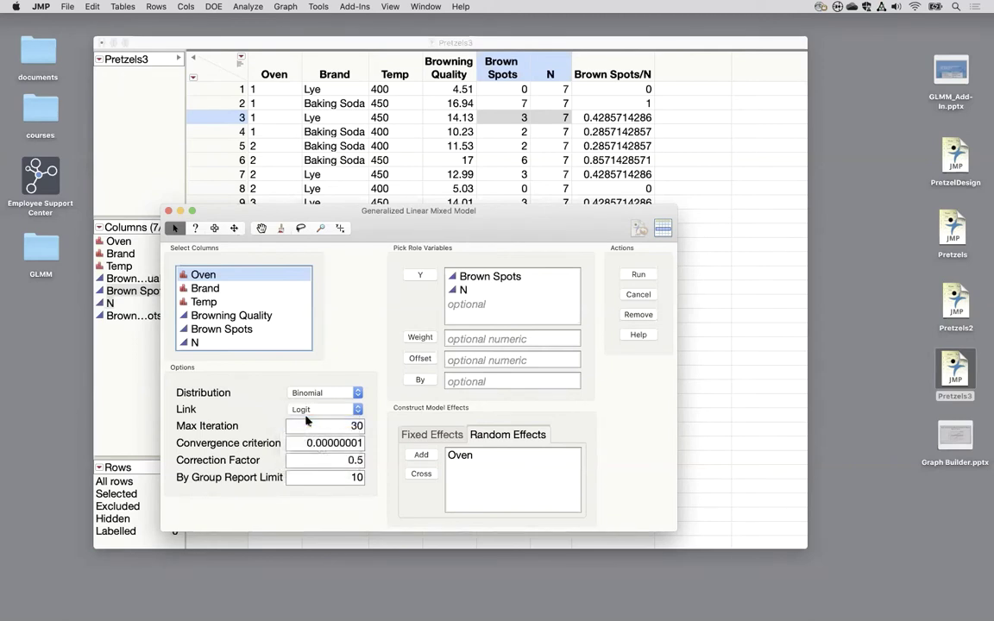
Run the model and scroll down to the Least Squares Means tables for Brand, Temp, Brand*Temp and Oven.
left_click(639, 276)
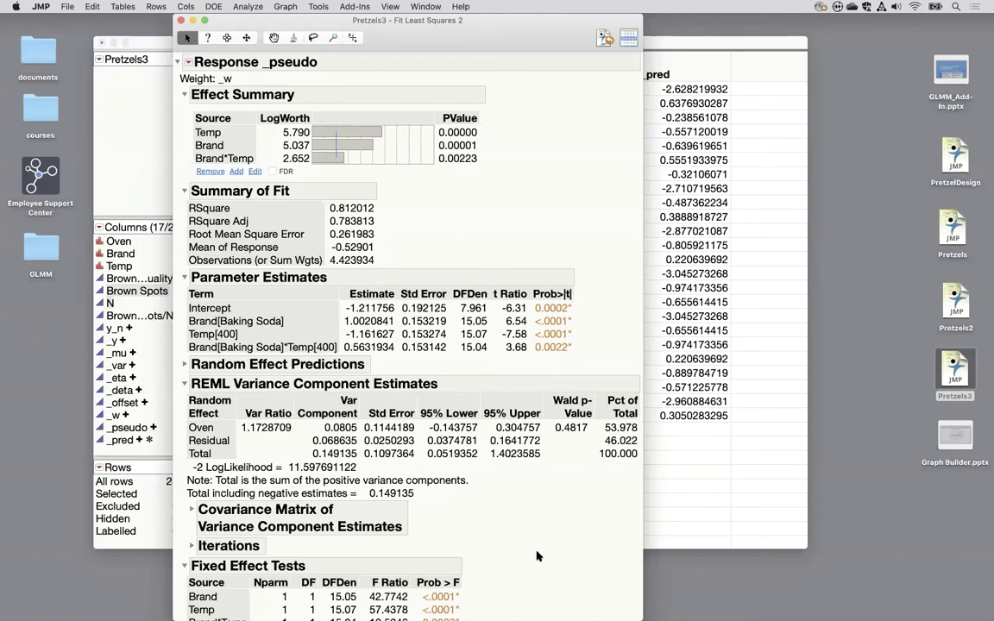
scroll(527, 559, "down", 2)
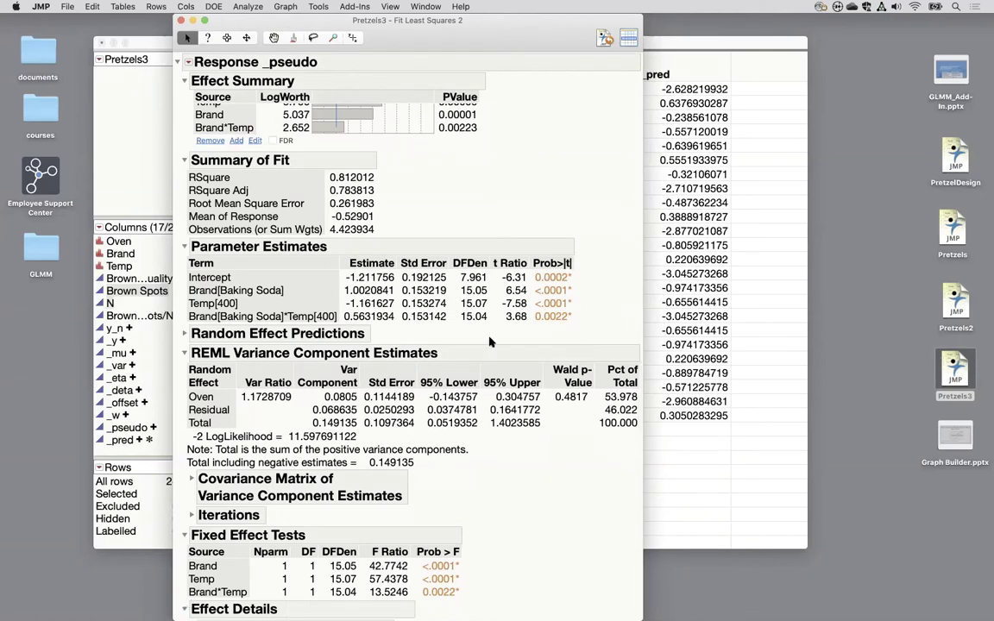
scroll(466, 241, "down", 10)
scroll(489, 342, "down", 2)
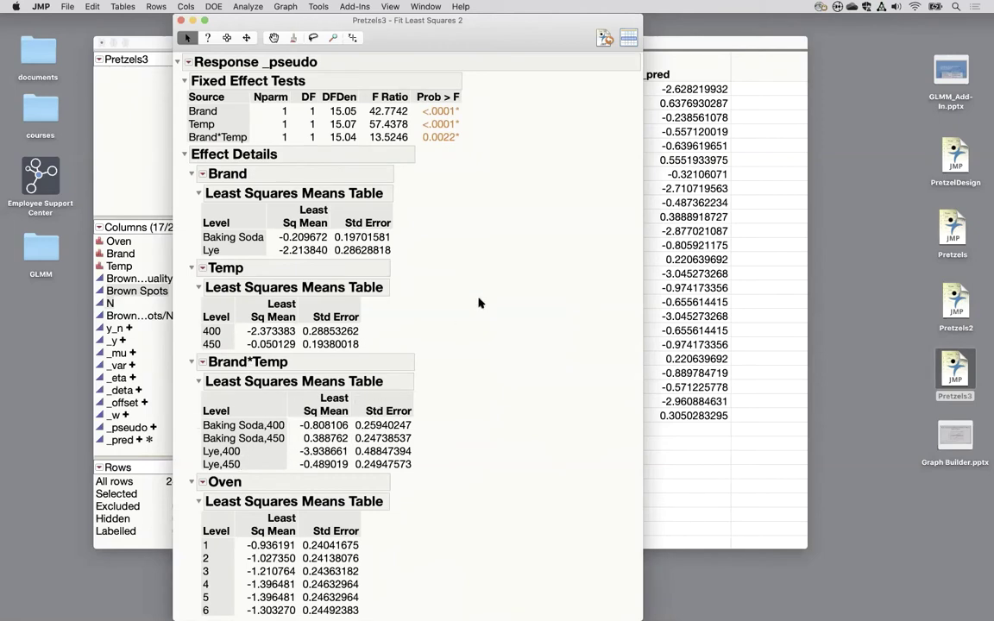
scroll(477, 300, "up", 10)
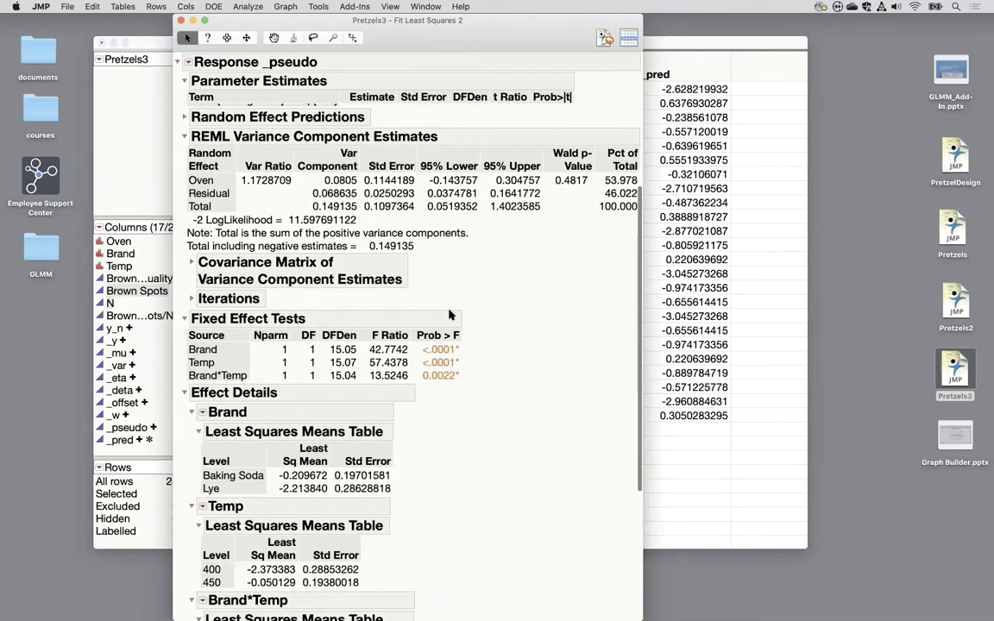
scroll(496, 500, "down", 5)
scroll(497, 507, "down", 4)
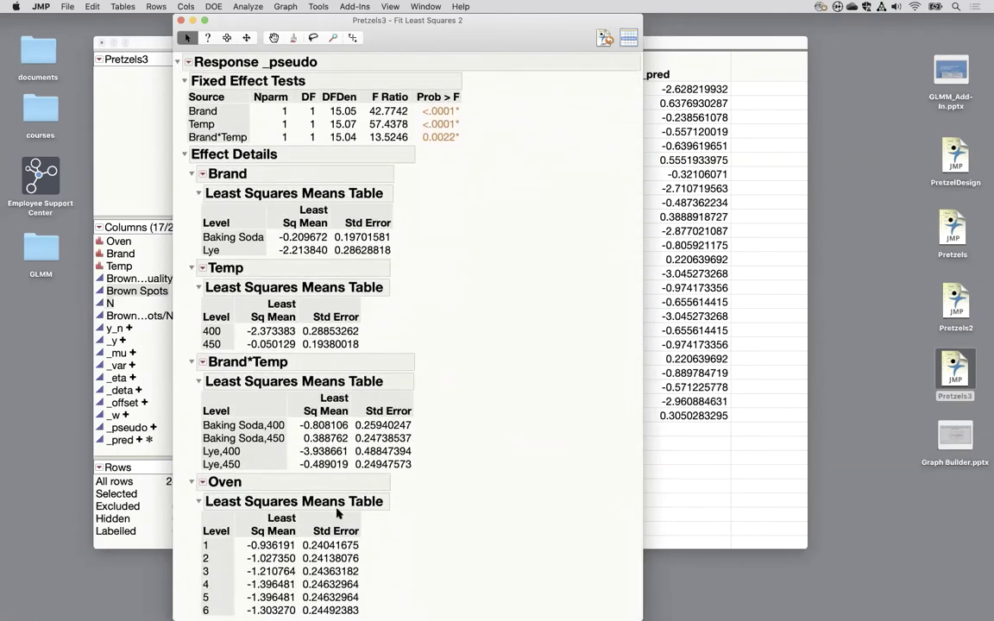
Show Lower 95% and Upper 95% columns in the Brand*Temp Least Squares Means table.
right_click(378, 402)
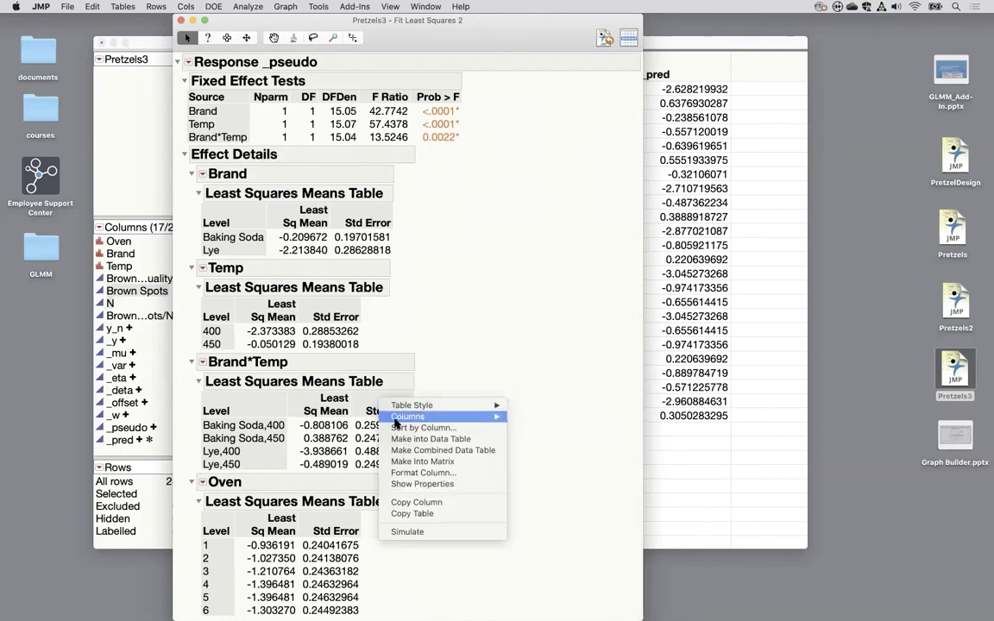
left_click(375, 403)
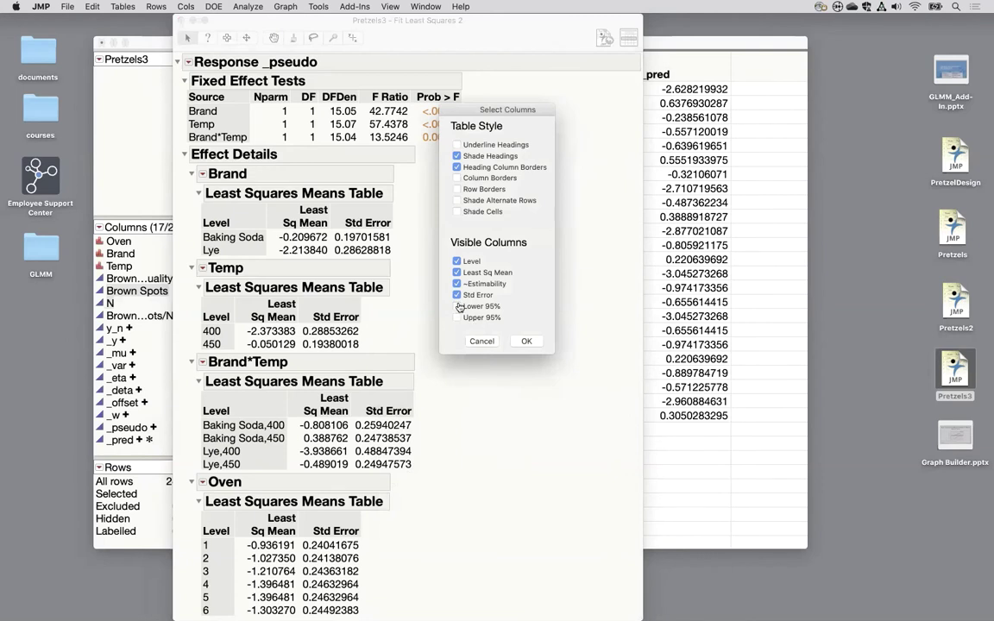
left_click(458, 306)
left_click(458, 318)
left_click(525, 341)
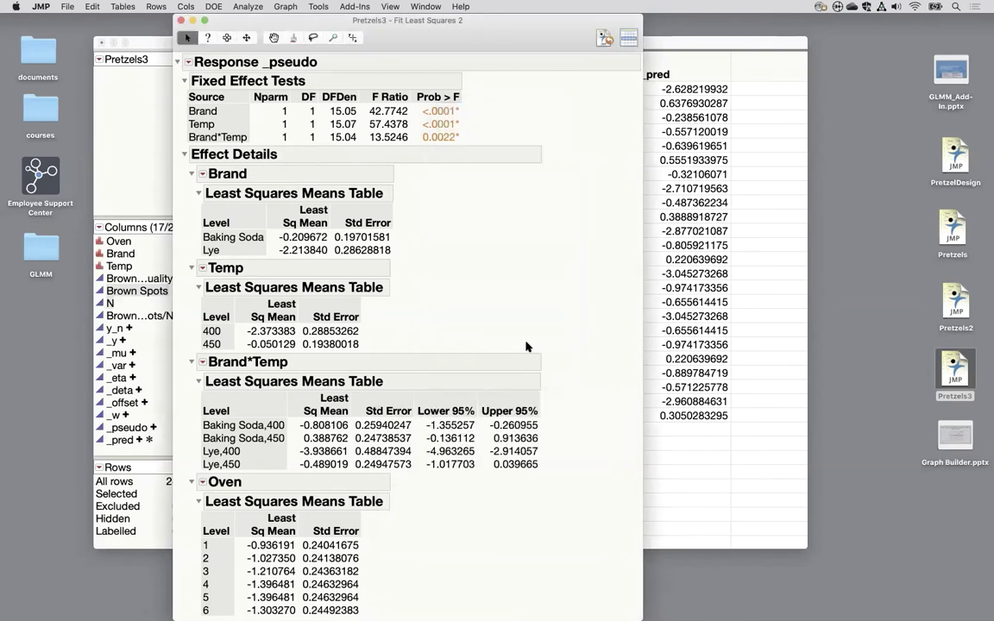
right_click(496, 399)
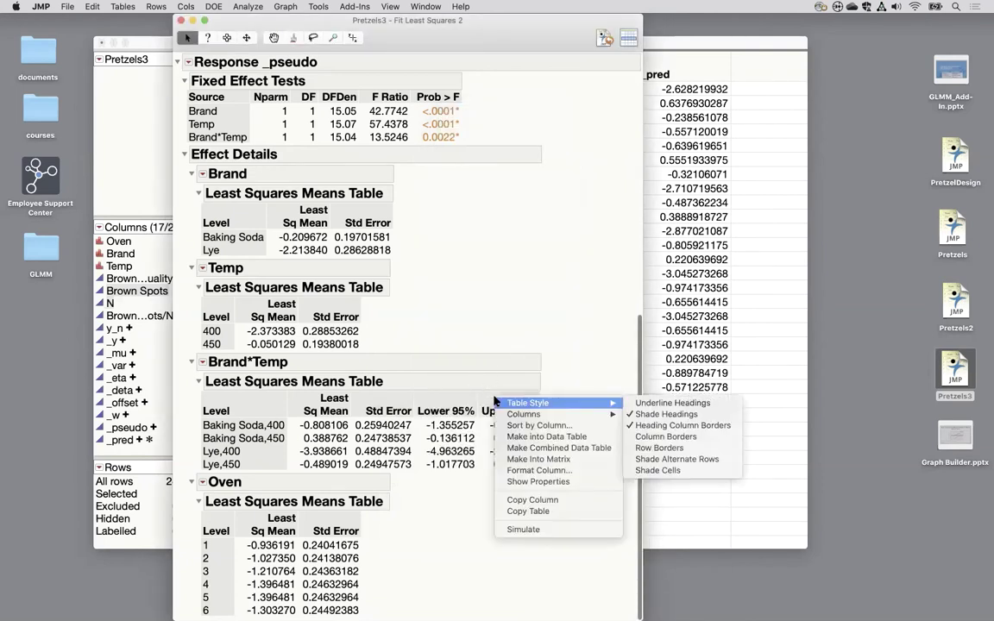
Make the Brand*Temp means into a new data table, untitled 54, and review its columns.
left_click(528, 437)
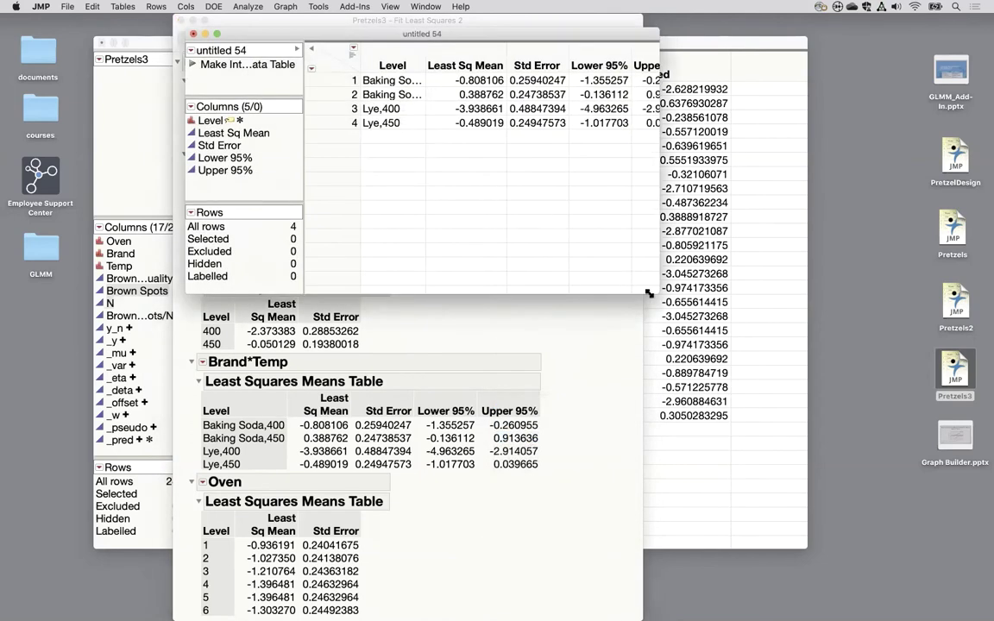
left_click_drag(652, 296, 797, 390)
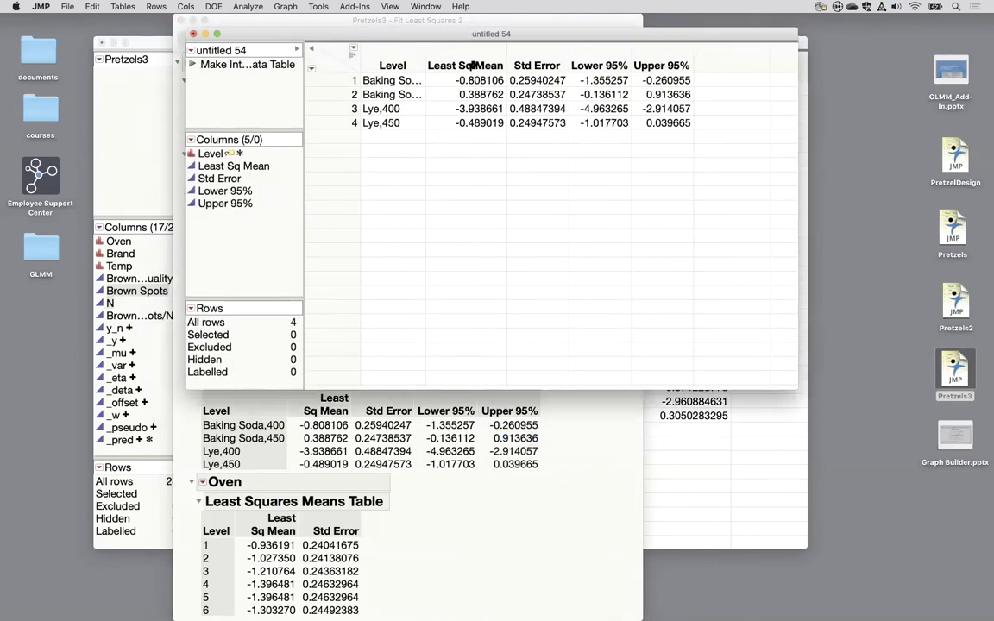
left_click(473, 66)
left_click(596, 60)
left_click(661, 60)
left_click(558, 53)
left_click(445, 47)
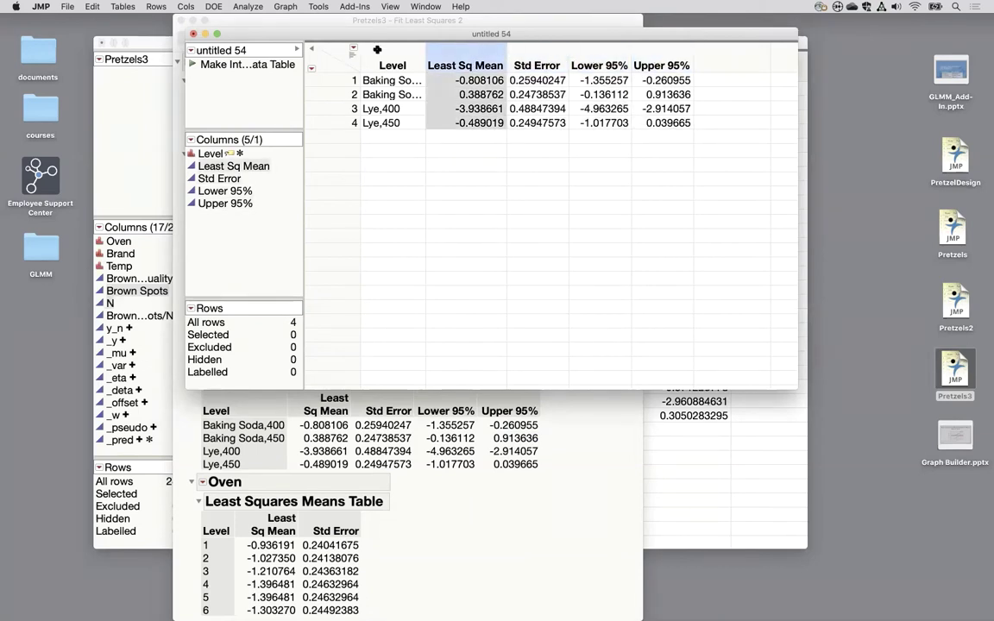
left_click(379, 51)
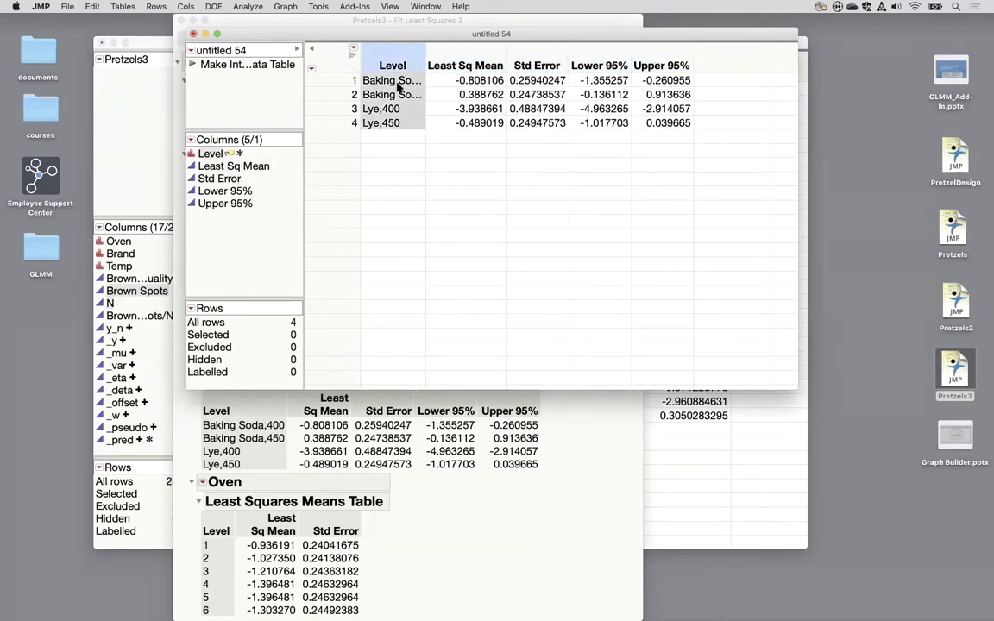
left_click(473, 66)
Add a Logistic[Least Sq Mean] back-transformed column to untitled 54.
right_click(481, 60)
mouse_move(520, 129)
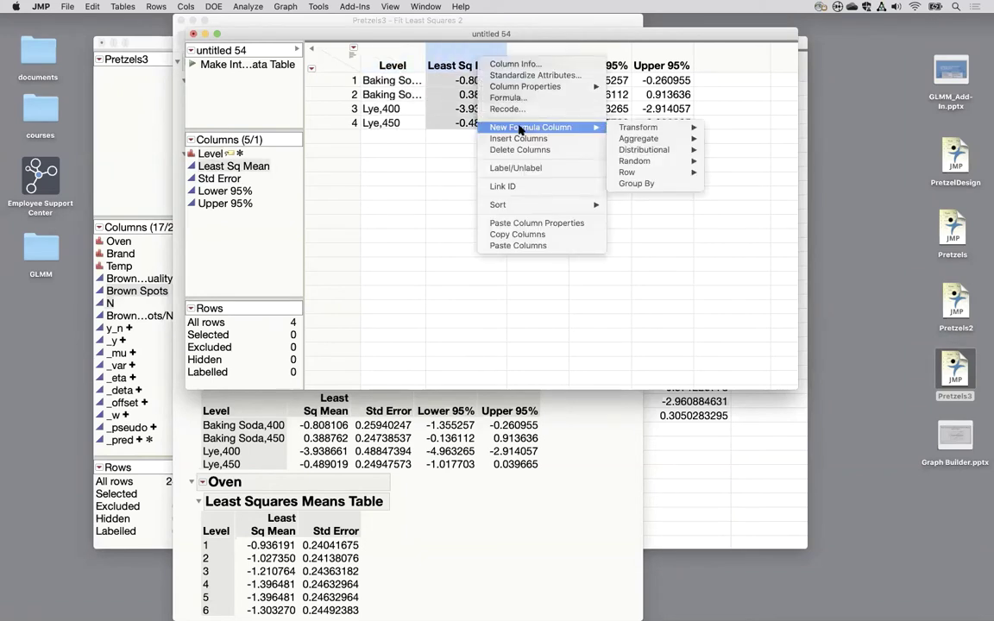
mouse_move(643, 128)
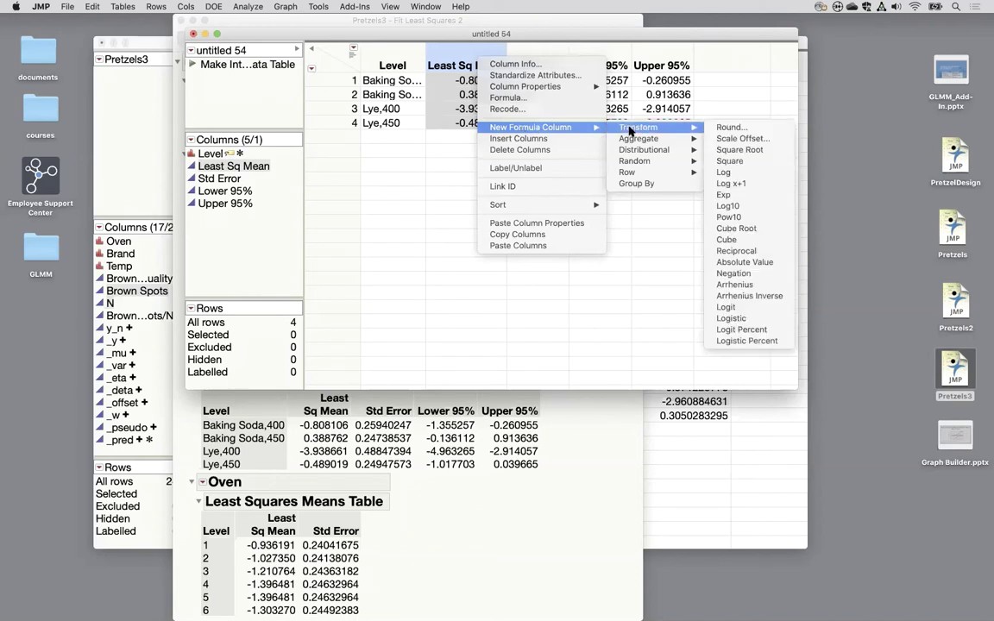
left_click(729, 318)
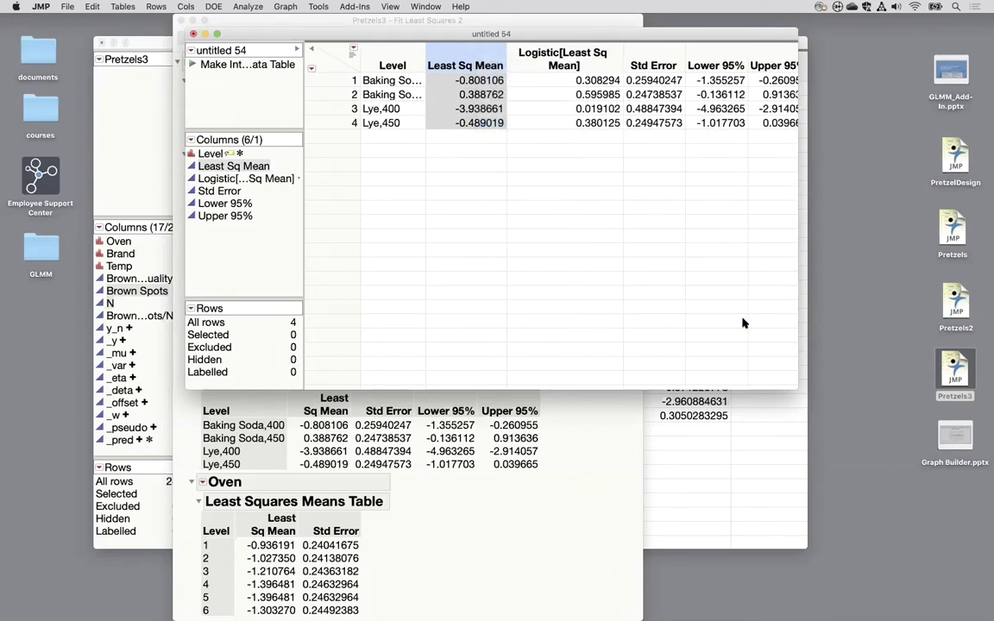
left_click_drag(641, 38, 582, 45)
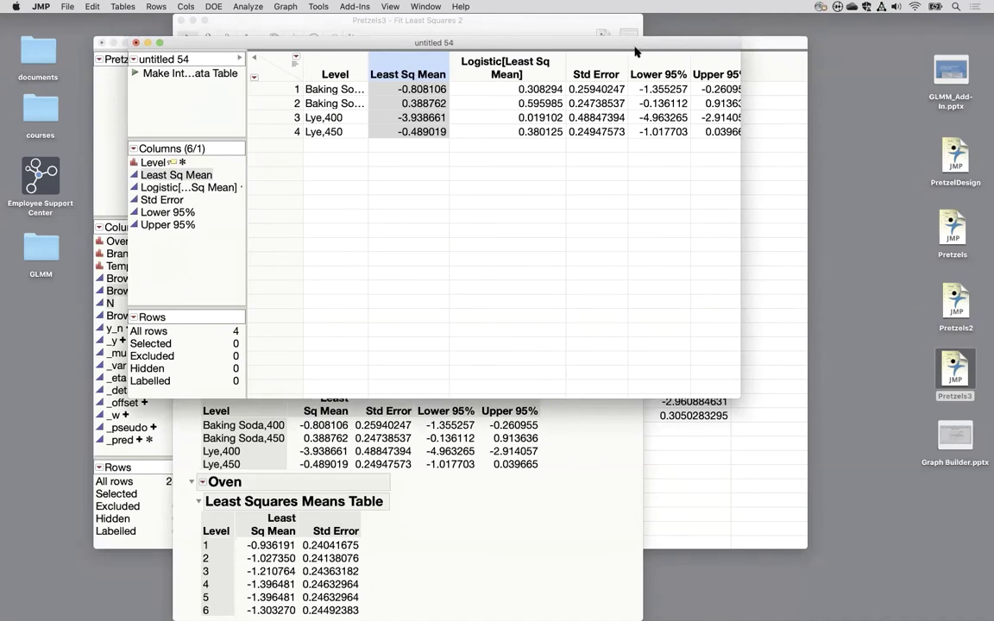
Bring Pretzels3 forward and compare its Brown Spots/N column with y_n and _y.
left_click_drag(578, 44, 433, 70)
left_click(679, 76)
scroll(643, 149, "left", 15)
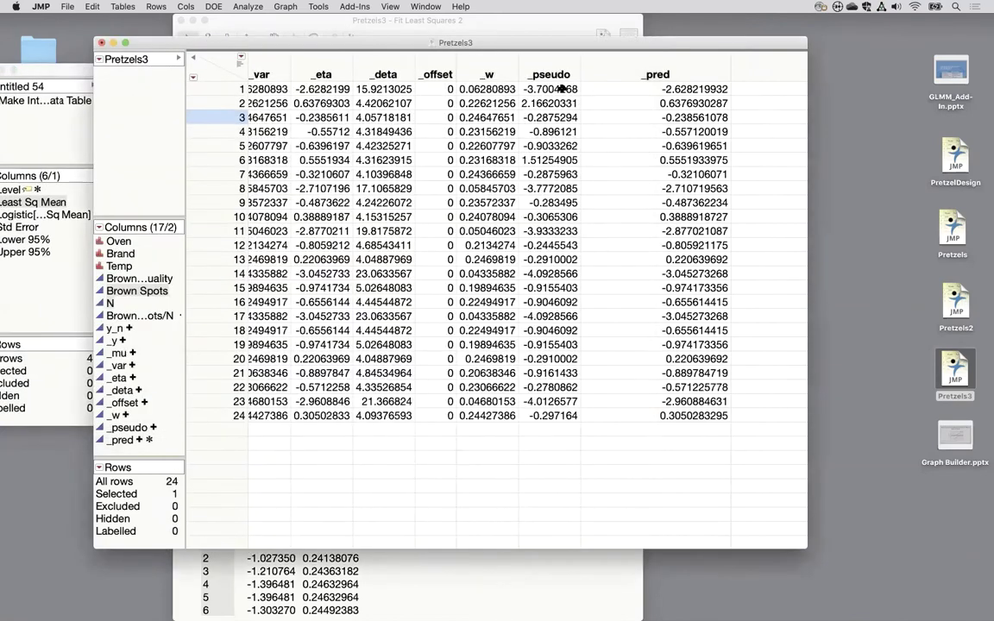
left_click(574, 74)
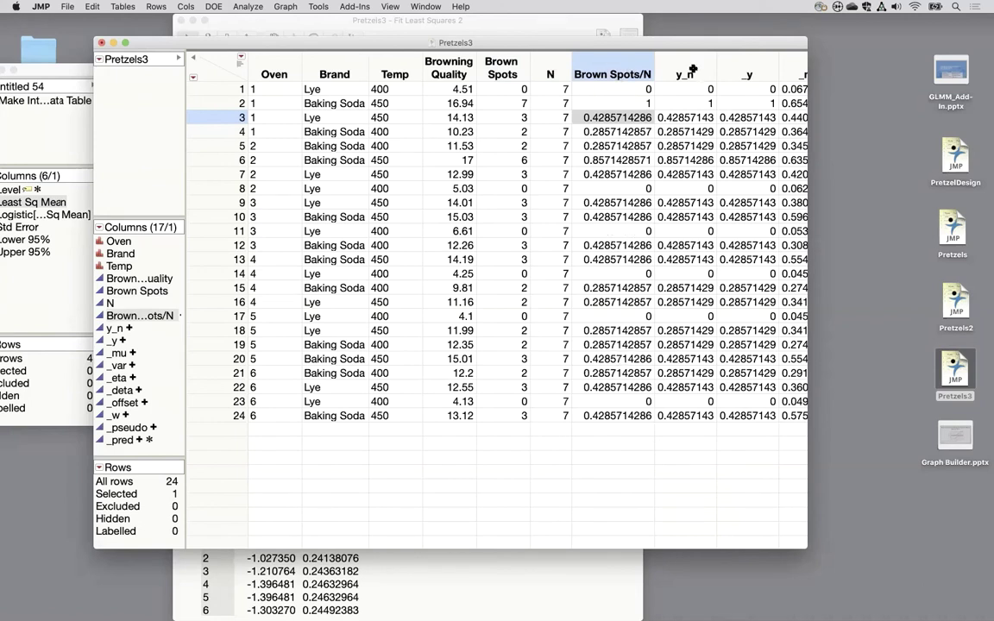
left_click(692, 71)
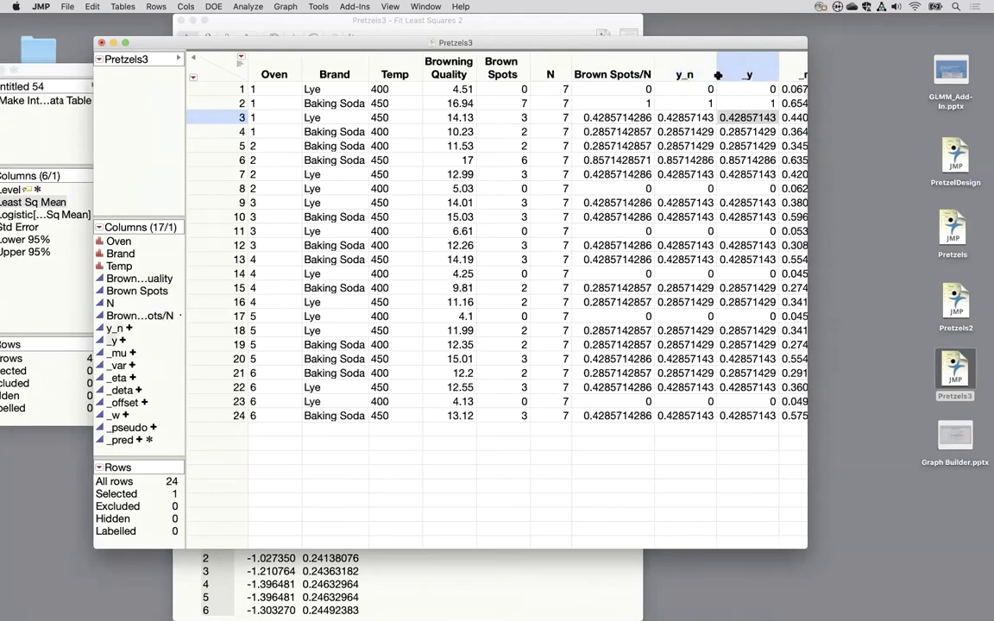
left_click(744, 74, "shift")
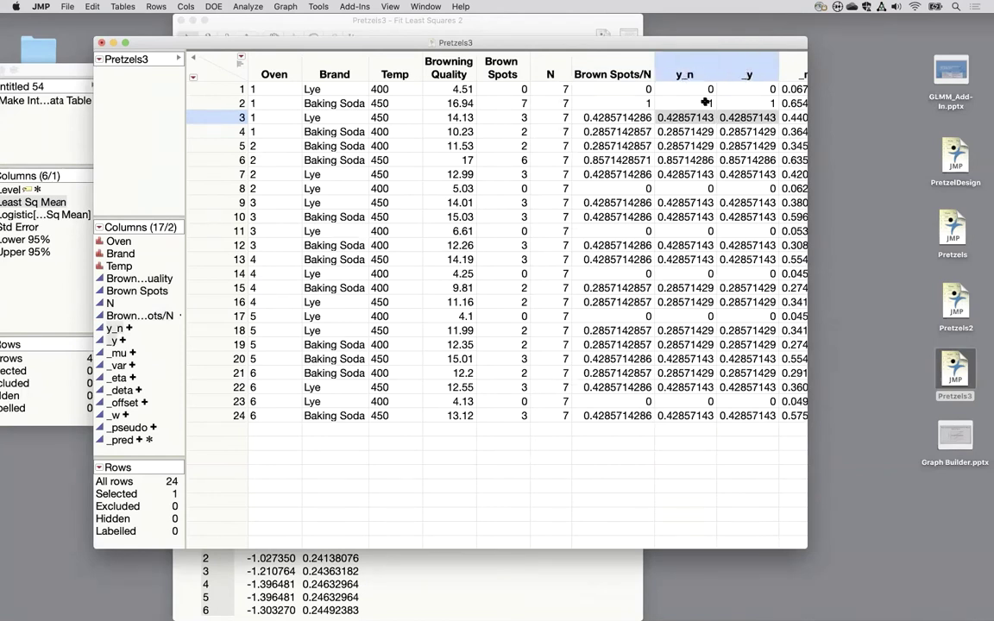
left_click(615, 103)
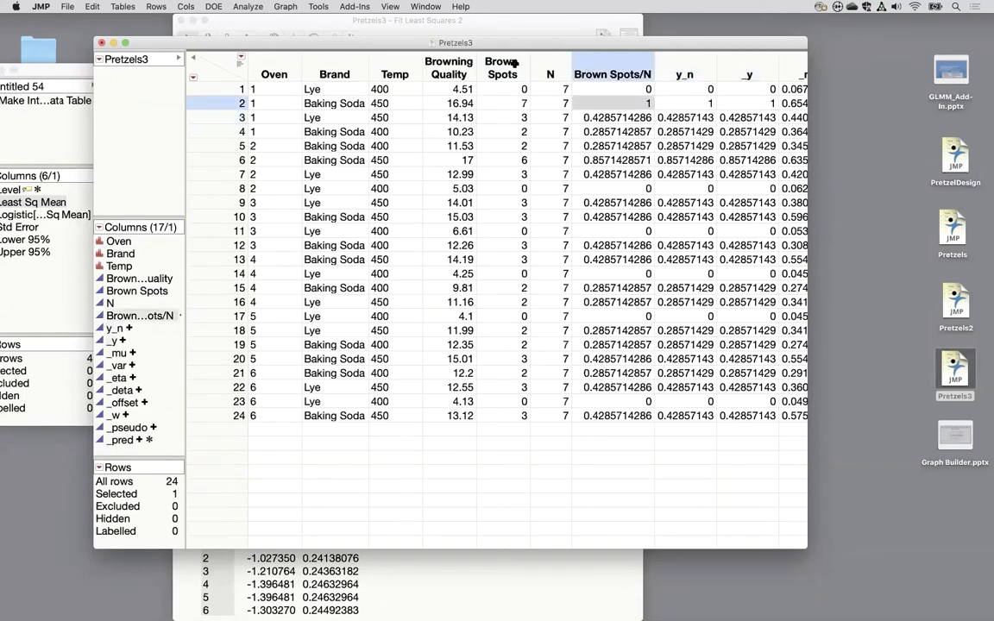
left_click_drag(500, 65, 547, 71)
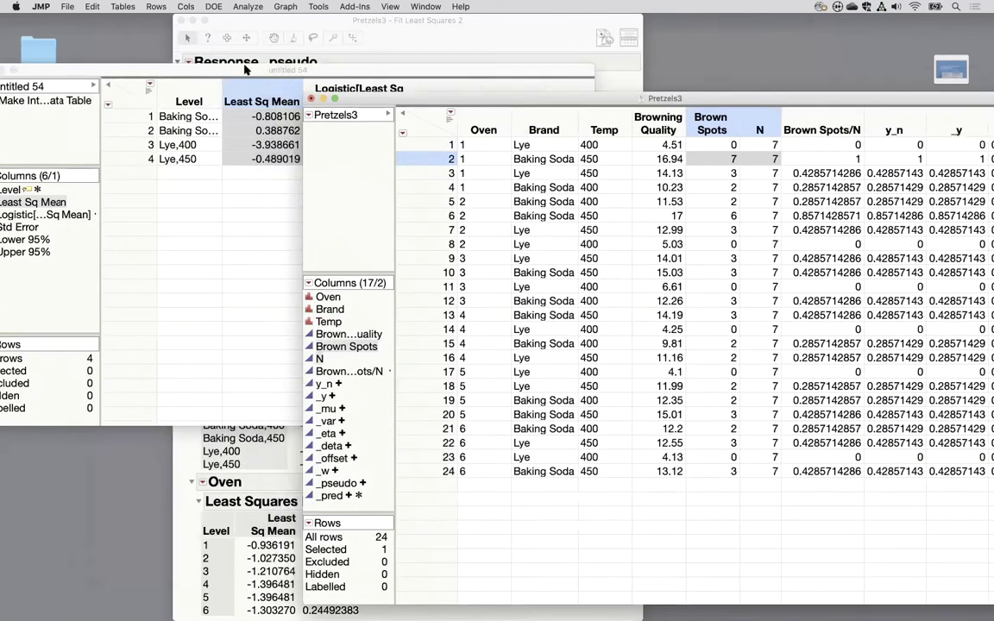
Add a Logistic[Lower 95%] back-transformed column to untitled 54.
left_click(244, 70)
left_click(356, 98)
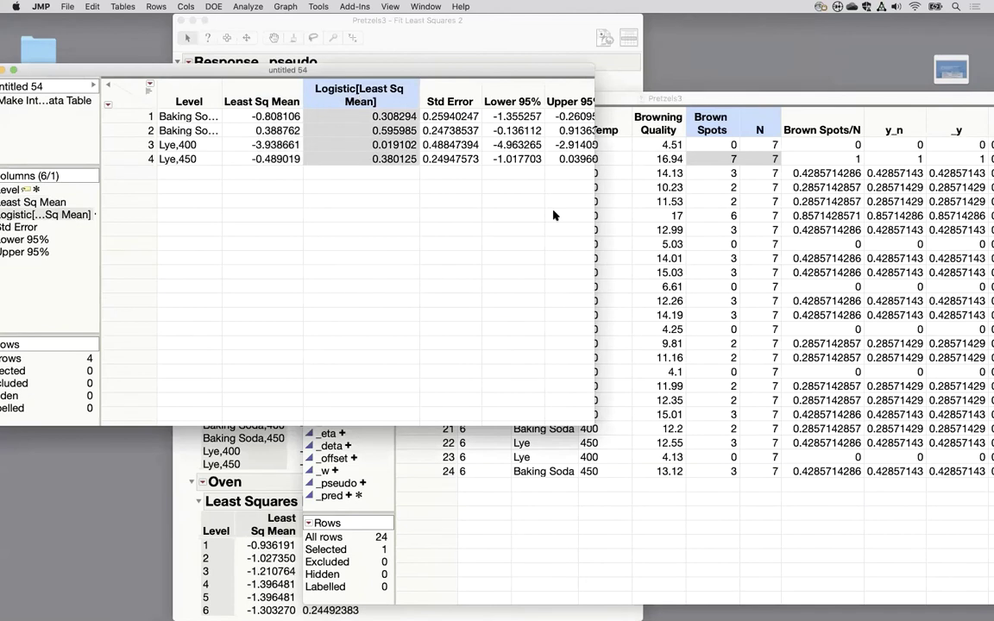
scroll(554, 215, "right", 3)
left_click(459, 101)
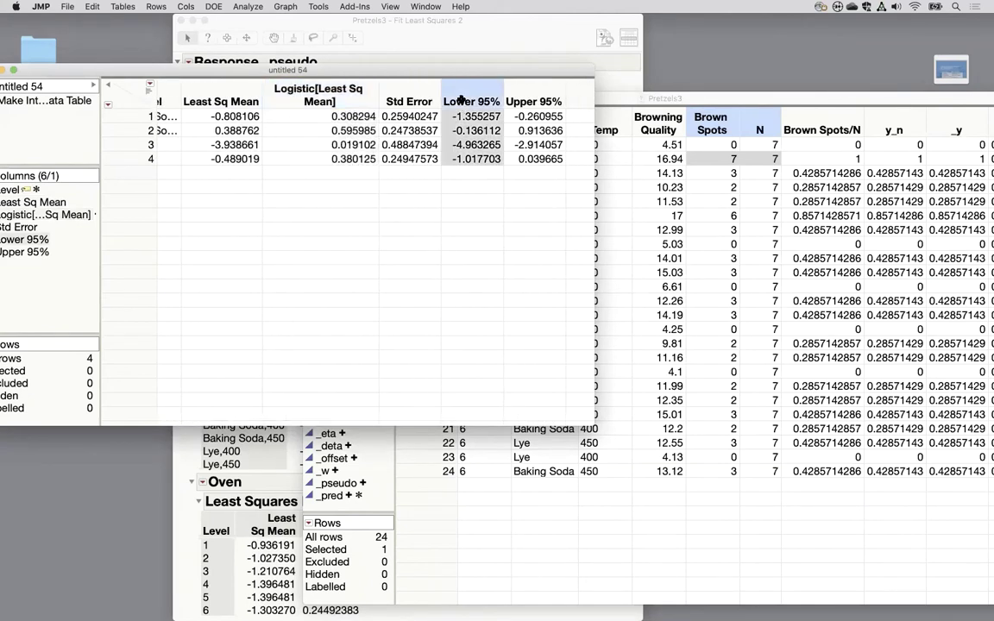
right_click(462, 101)
mouse_move(561, 167)
mouse_move(627, 170)
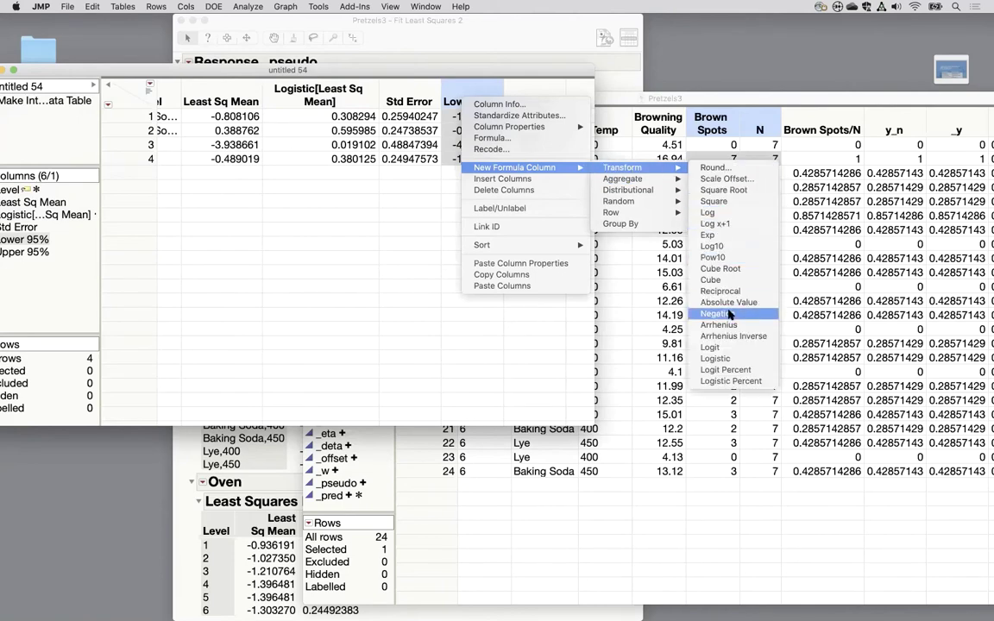
left_click(721, 358)
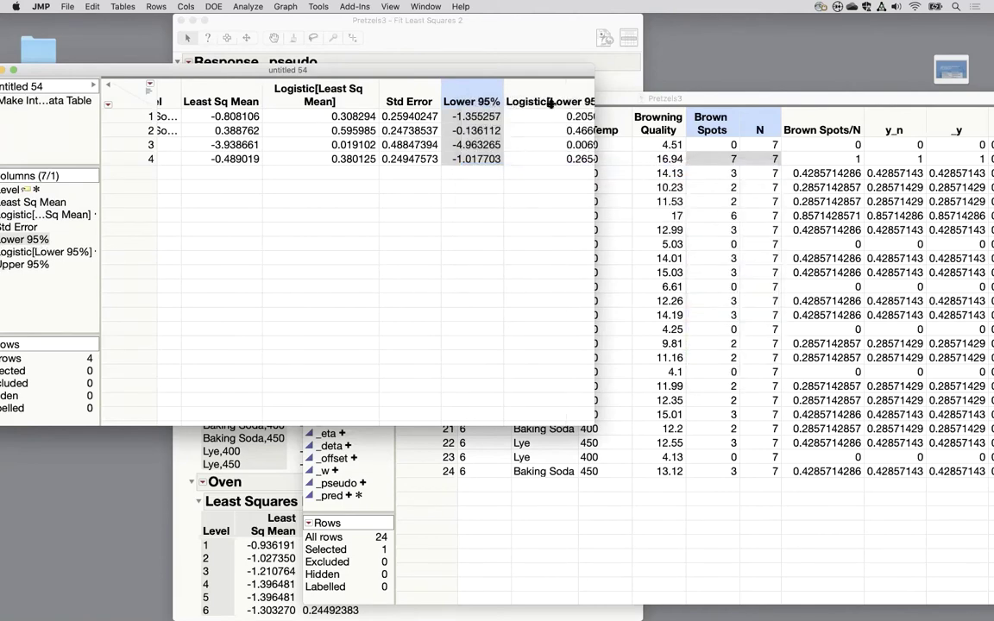
Add a Logistic[Upper 95%] back-transformed column.
scroll(515, 151, "right", 5)
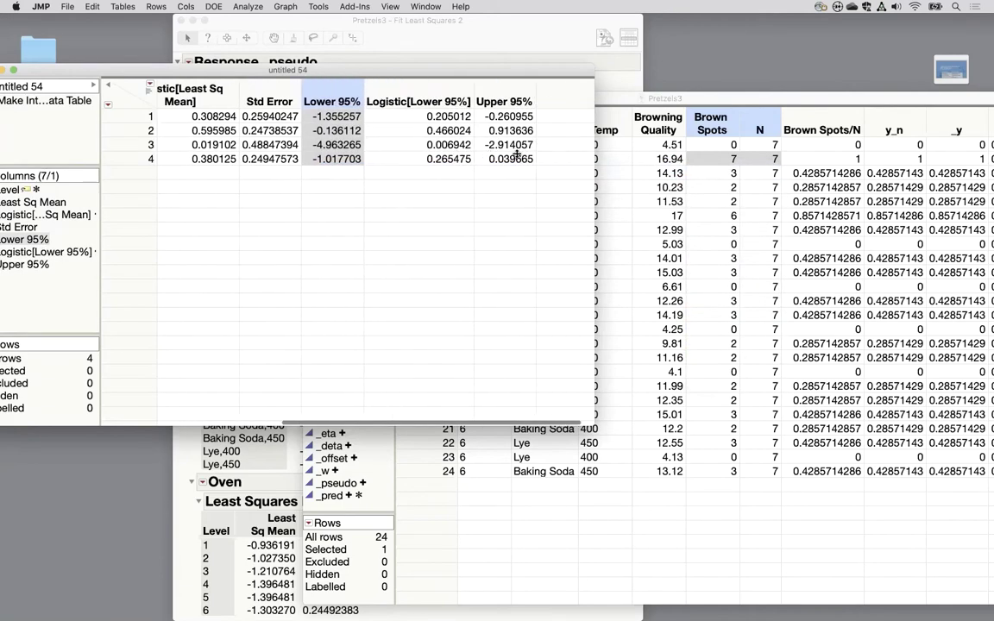
left_click(486, 92)
right_click(486, 94)
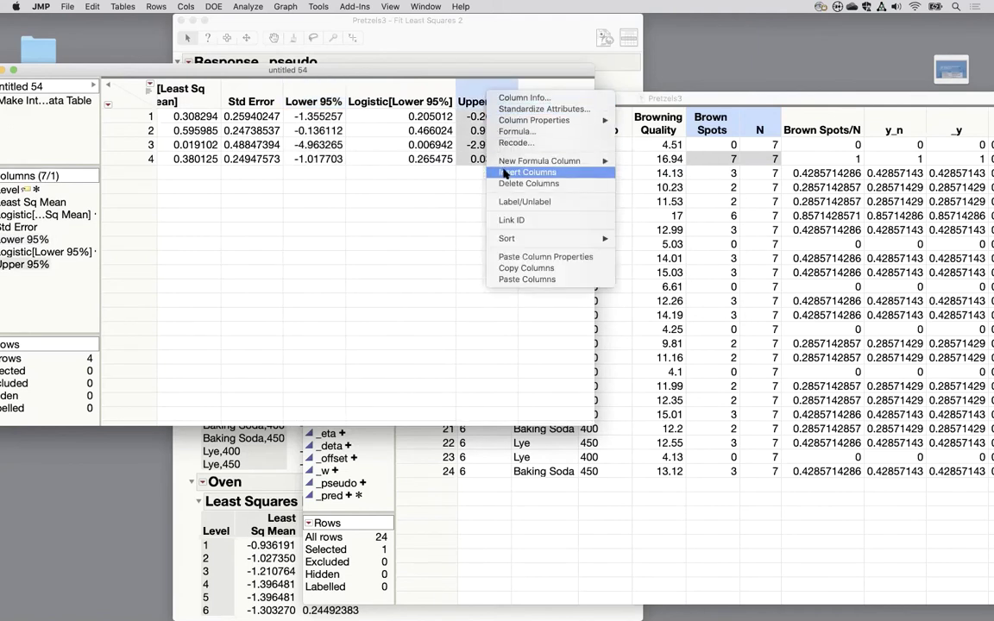
mouse_move(540, 162)
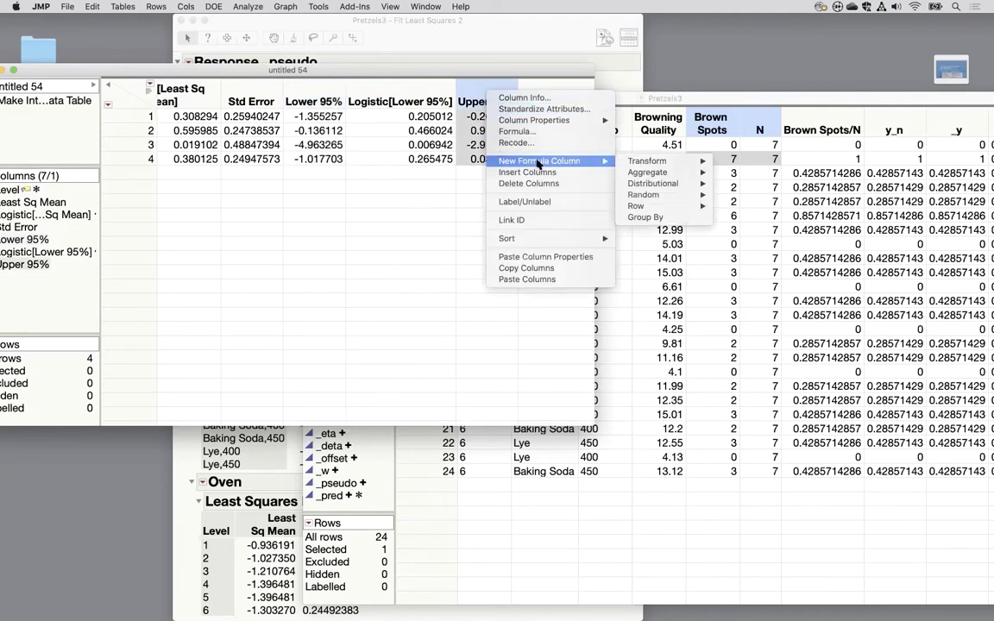
mouse_move(649, 161)
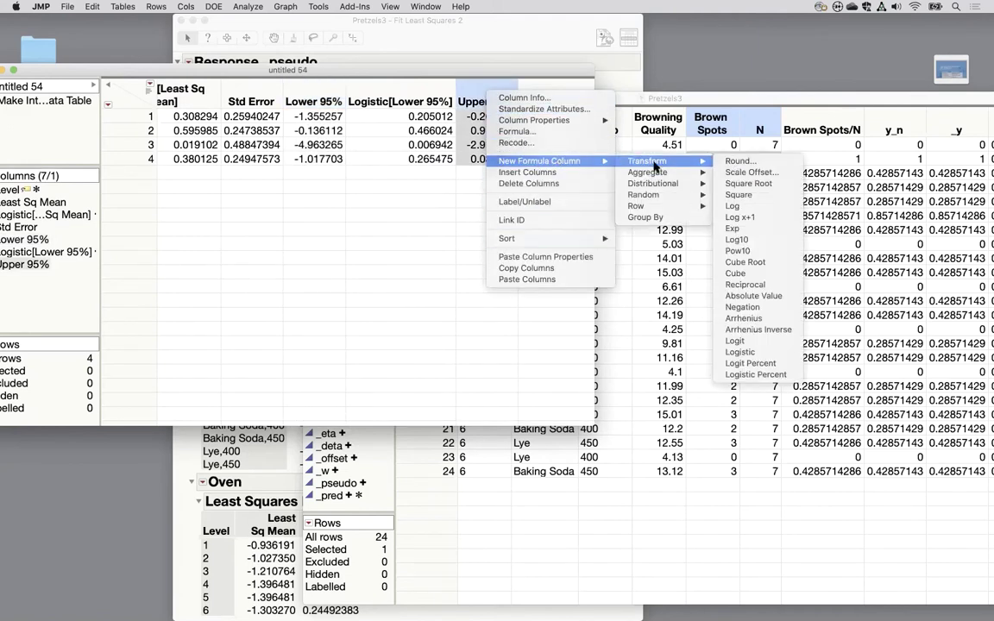
left_click(757, 356)
Widen the Level column to show full labels and review the back-transformed columns.
scroll(474, 336, "right", 2)
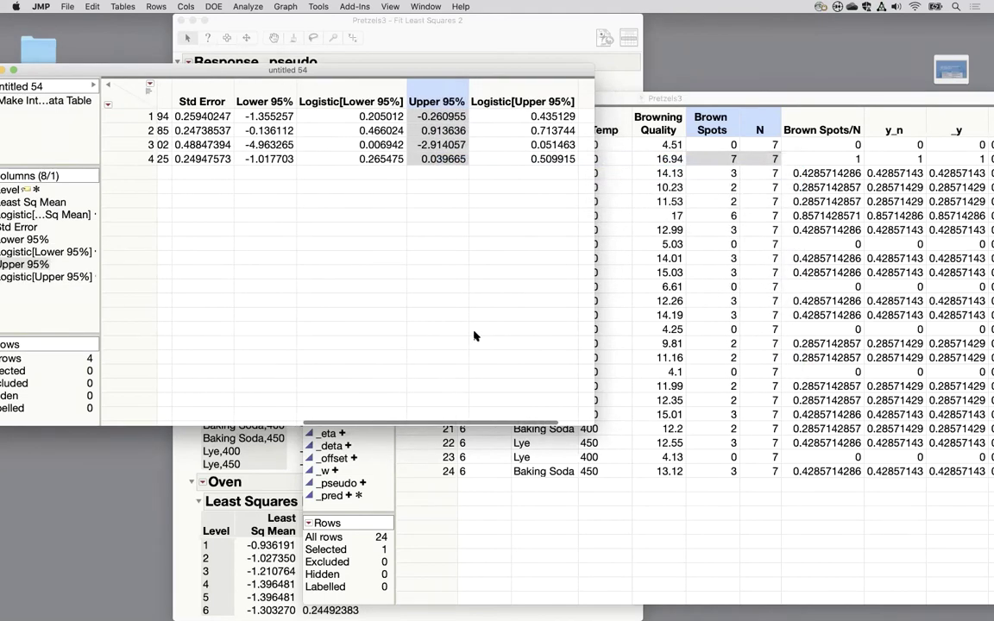
scroll(473, 335, "left", 8)
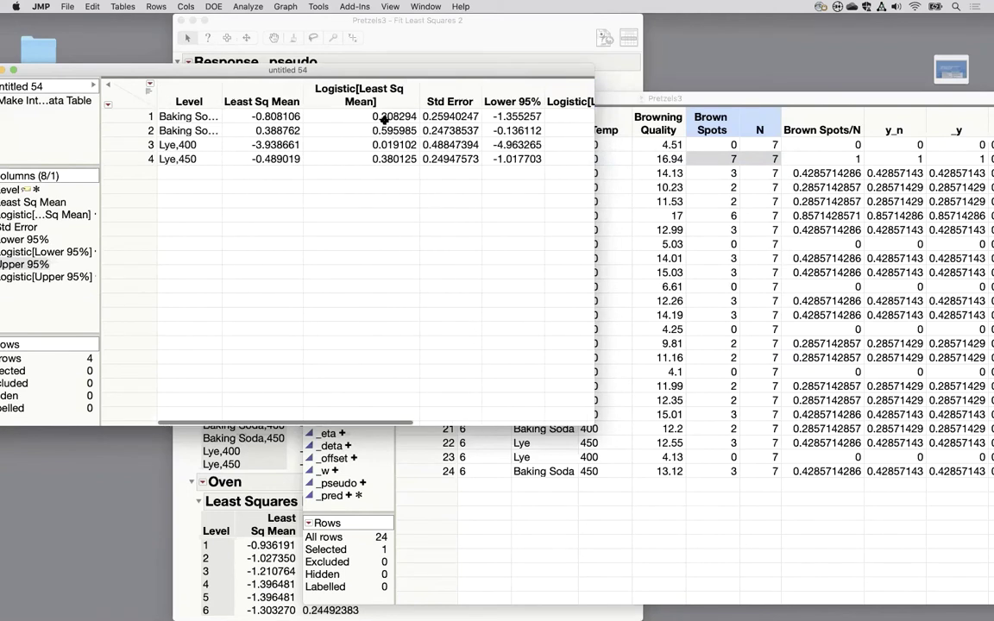
left_click(384, 119)
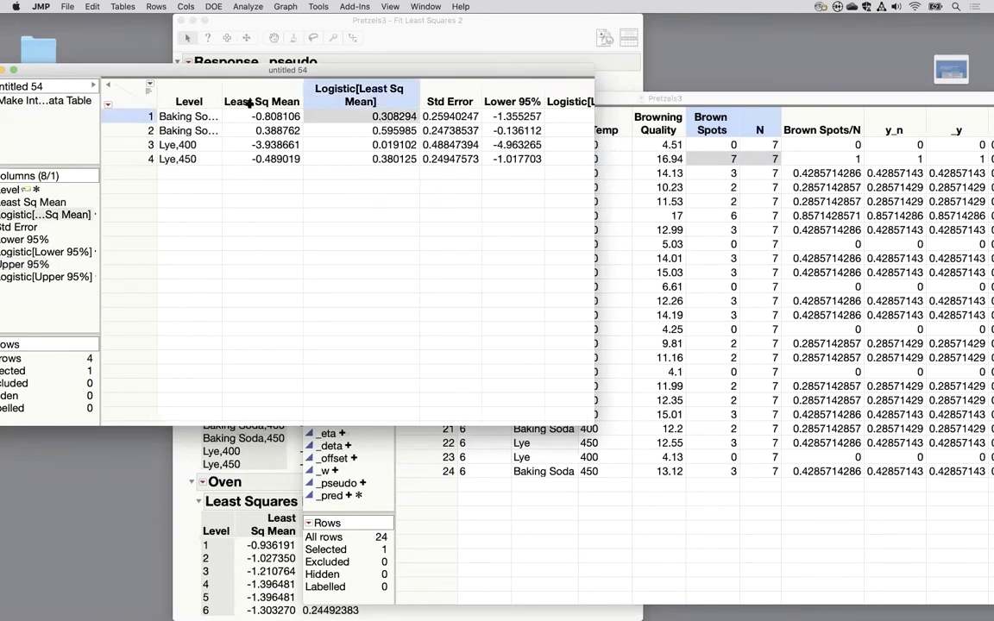
left_click_drag(220, 92, 248, 93)
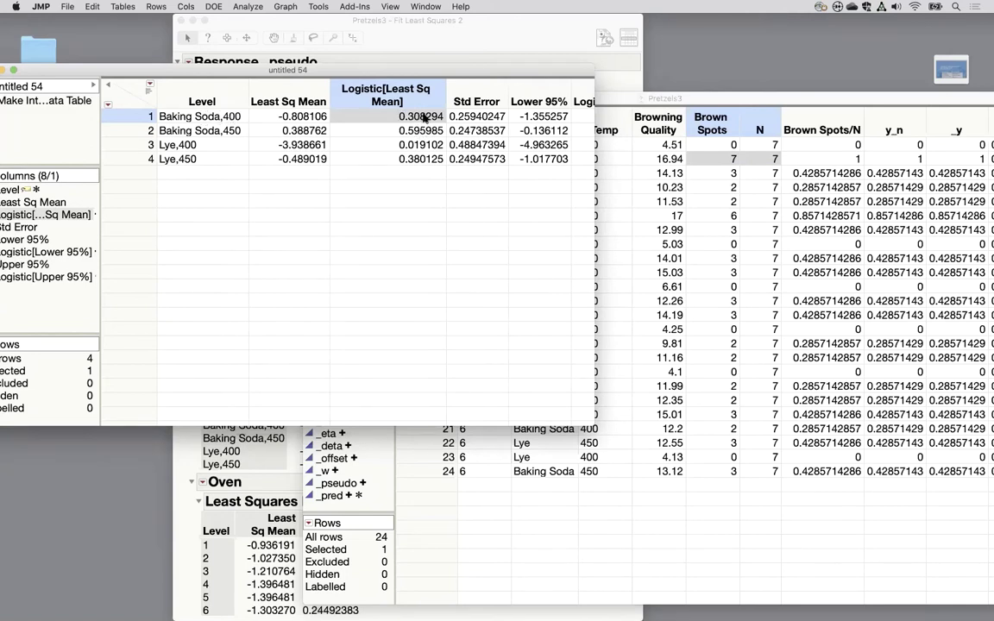
scroll(499, 128, "right", 6)
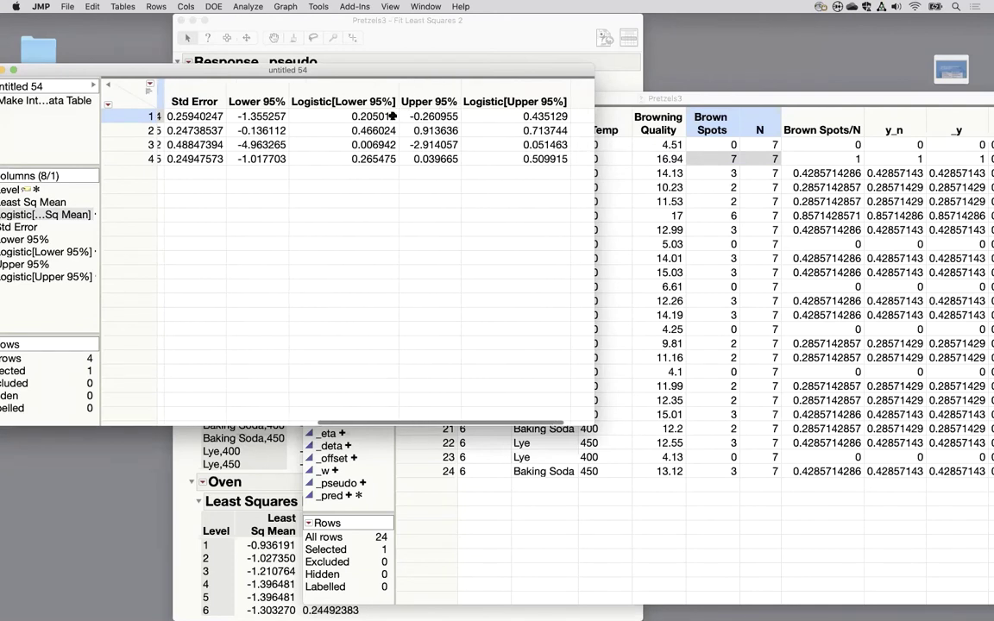
left_click(345, 103)
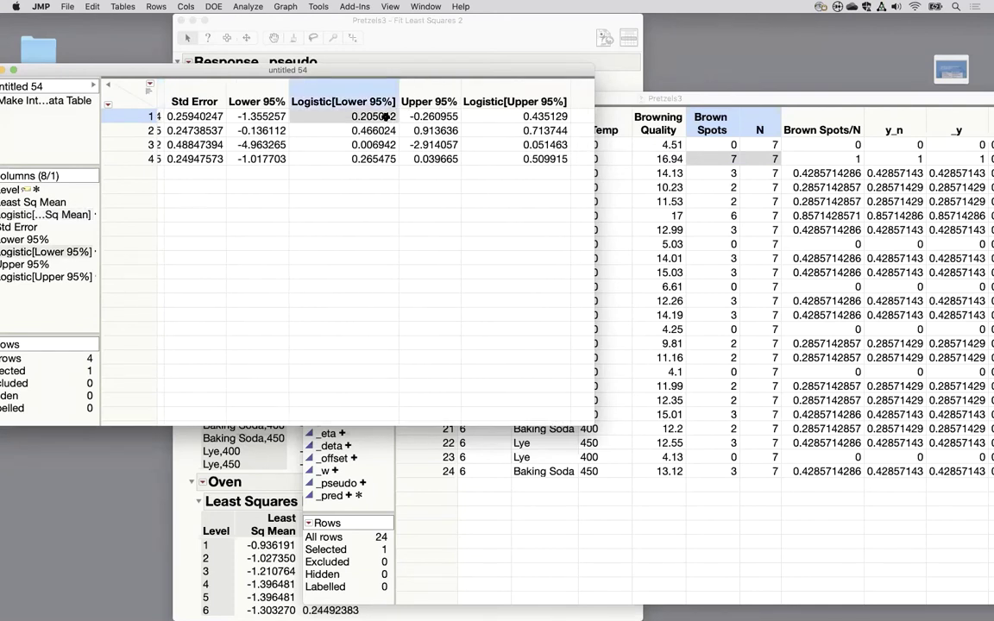
left_click(526, 115)
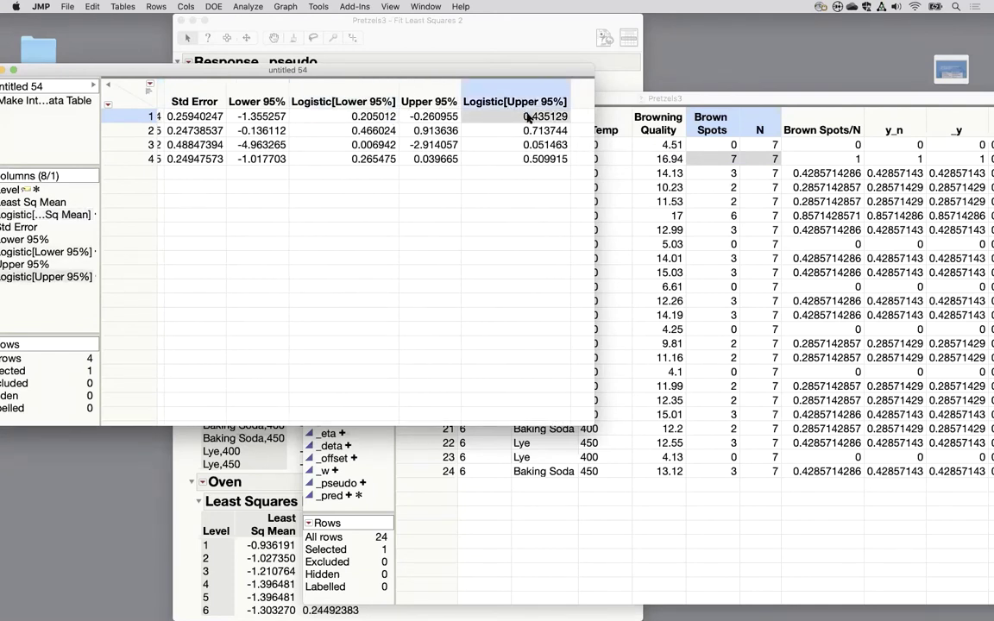
scroll(383, 256, "left", 6)
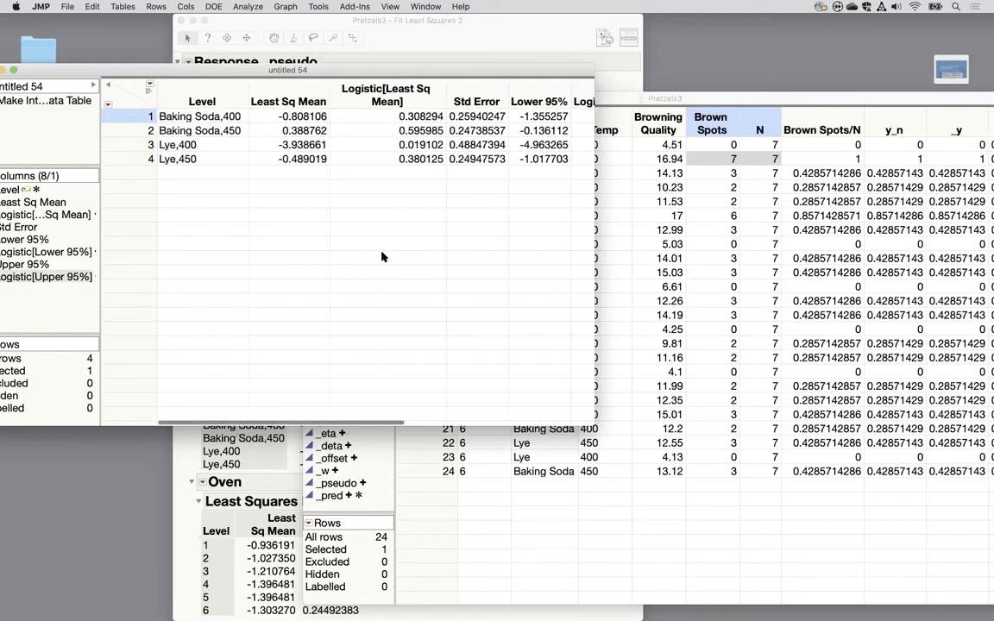
Add First[Level] and Last[Level] word columns derived from Level.
left_click(185, 85)
right_click(206, 94)
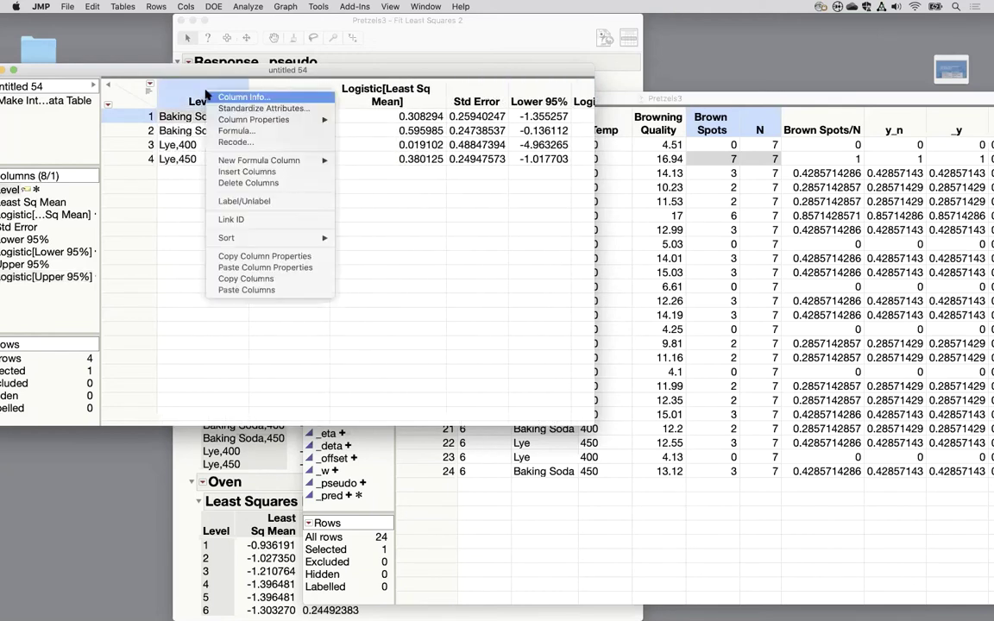
mouse_move(222, 160)
mouse_move(354, 164)
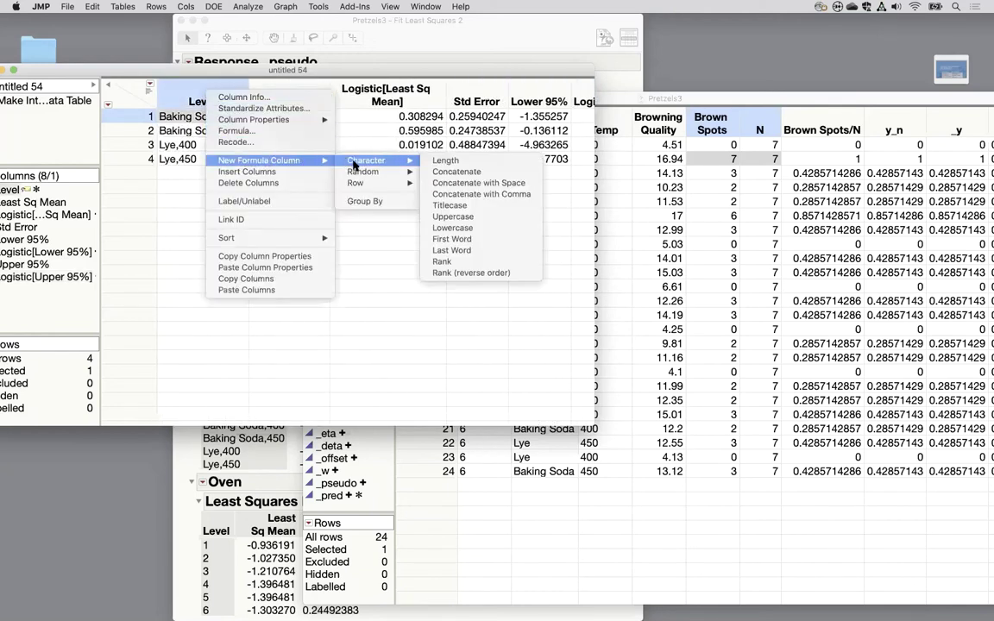
left_click(451, 239)
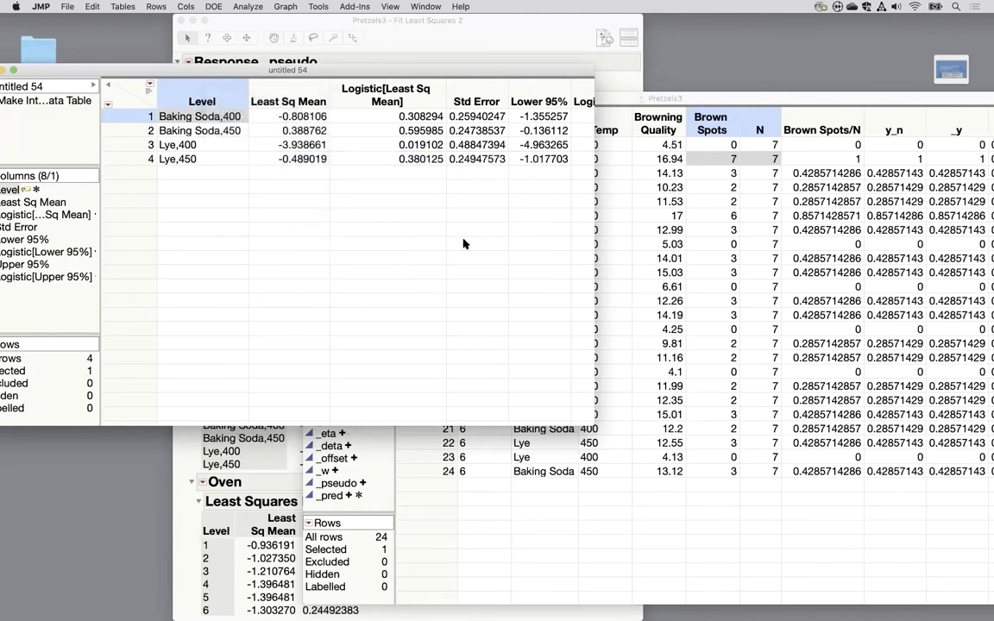
right_click(193, 85)
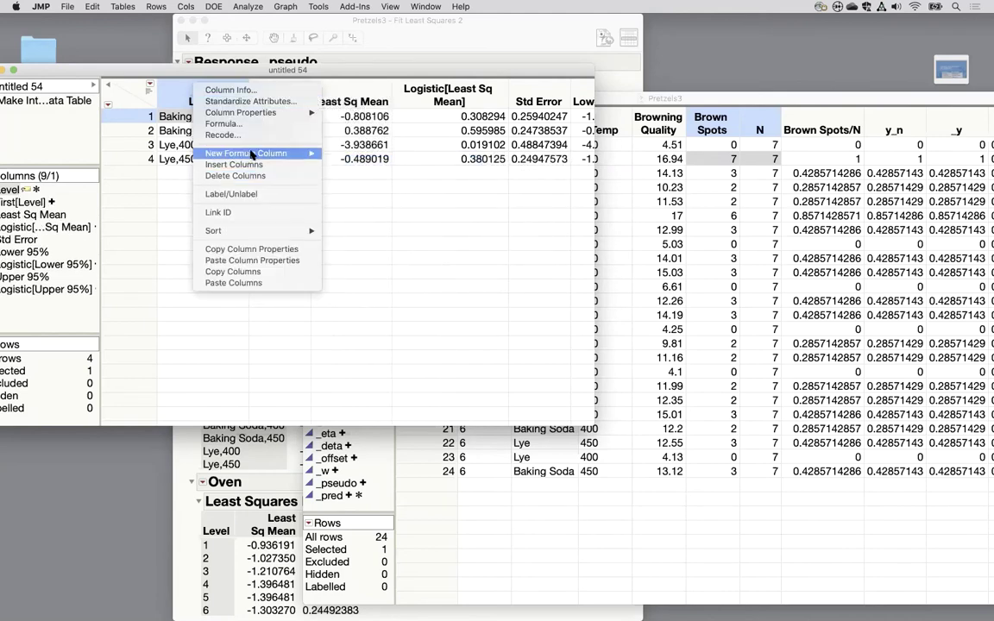
mouse_move(319, 159)
mouse_move(358, 155)
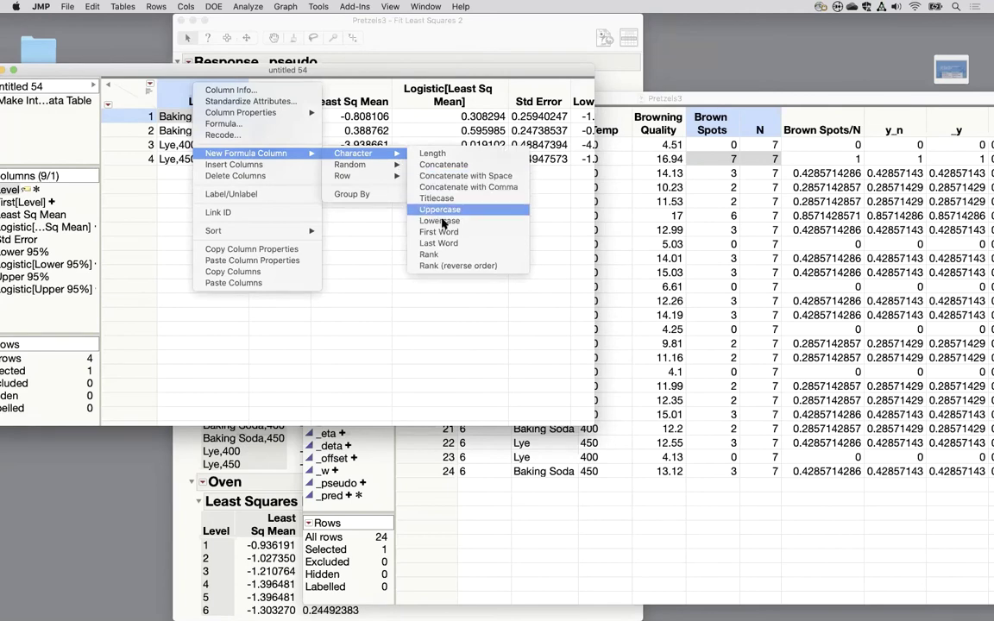
left_click(449, 244)
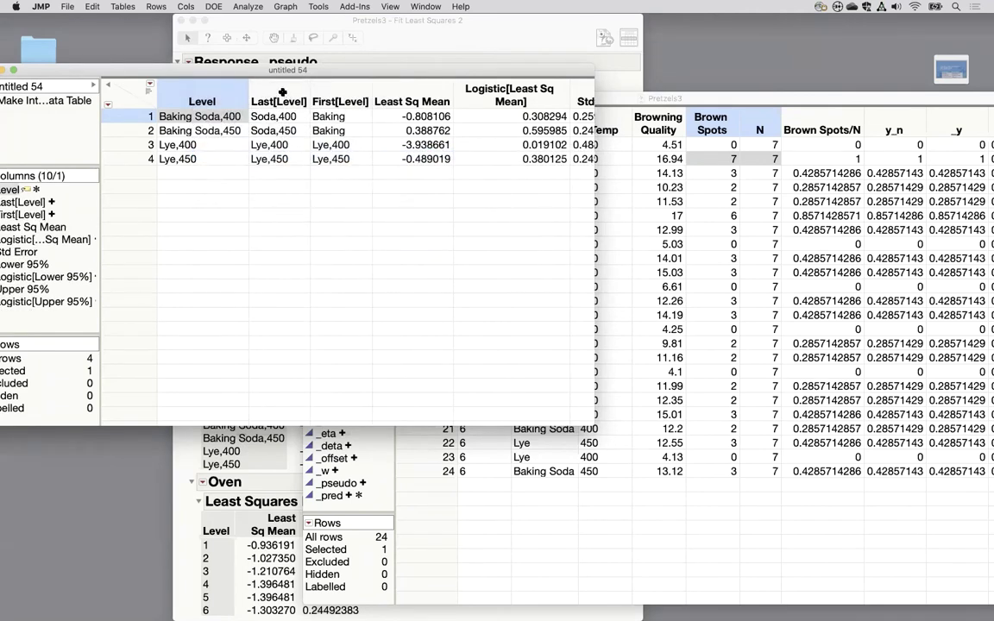
Change the Last[Level] formula to Word(-1, Level, ",") so it splits on commas.
double_click(282, 91)
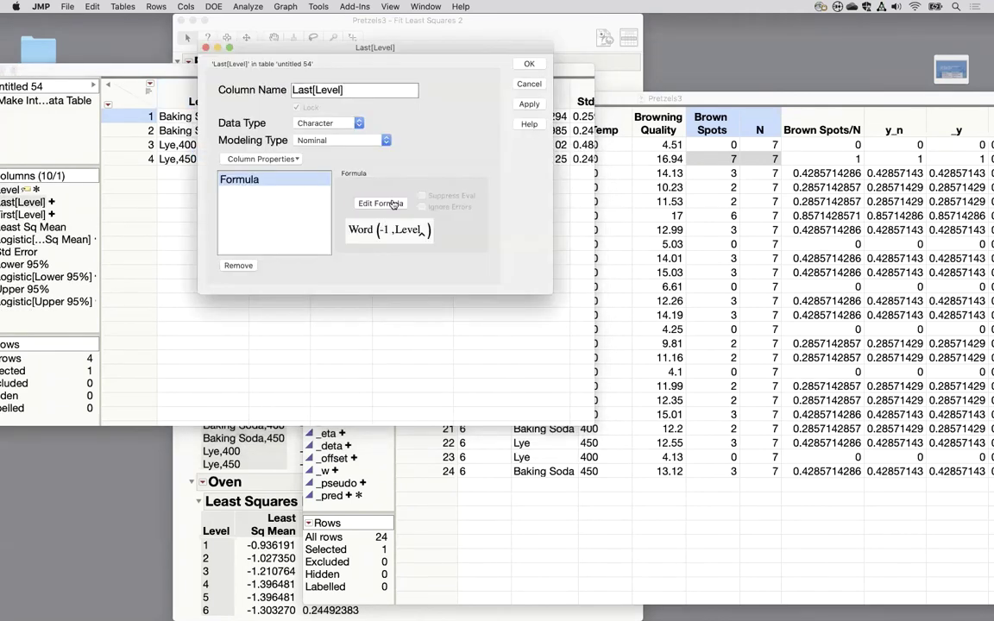
left_click(381, 326)
left_click(570, 189)
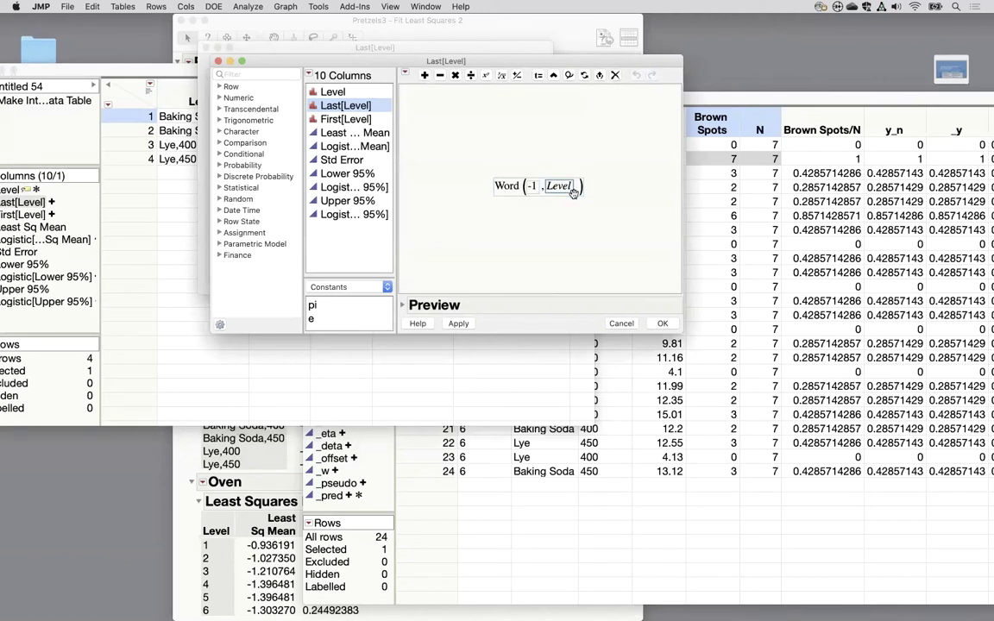
double_click(454, 172)
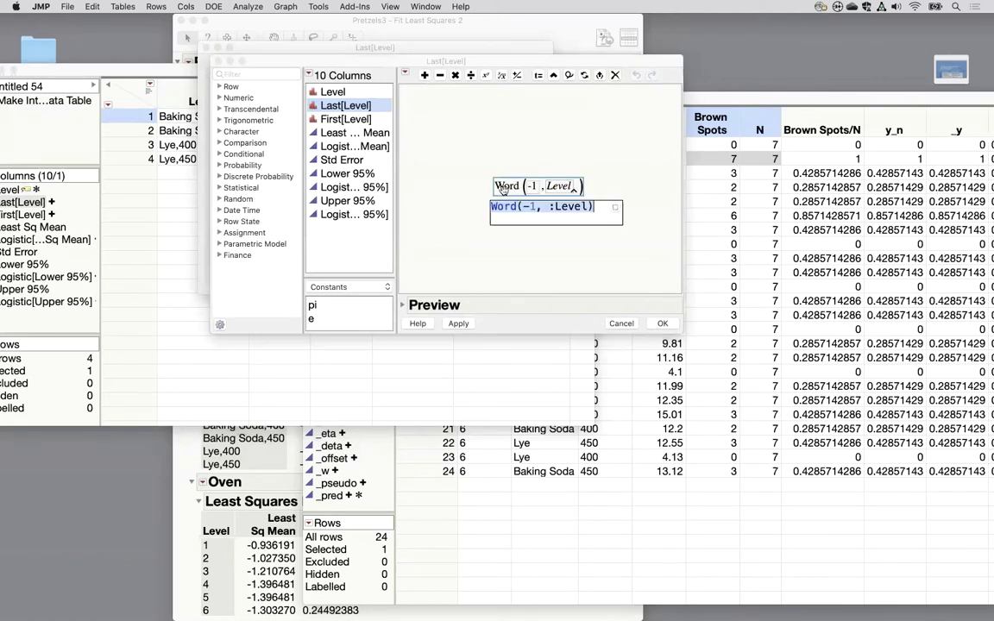
left_click(589, 206)
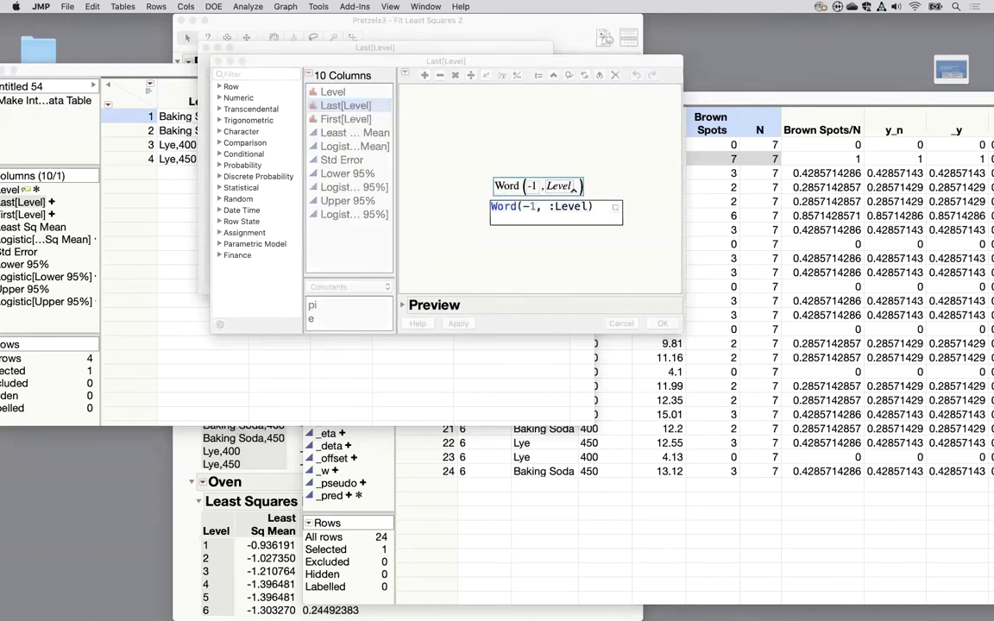
key("super+BackSpace")
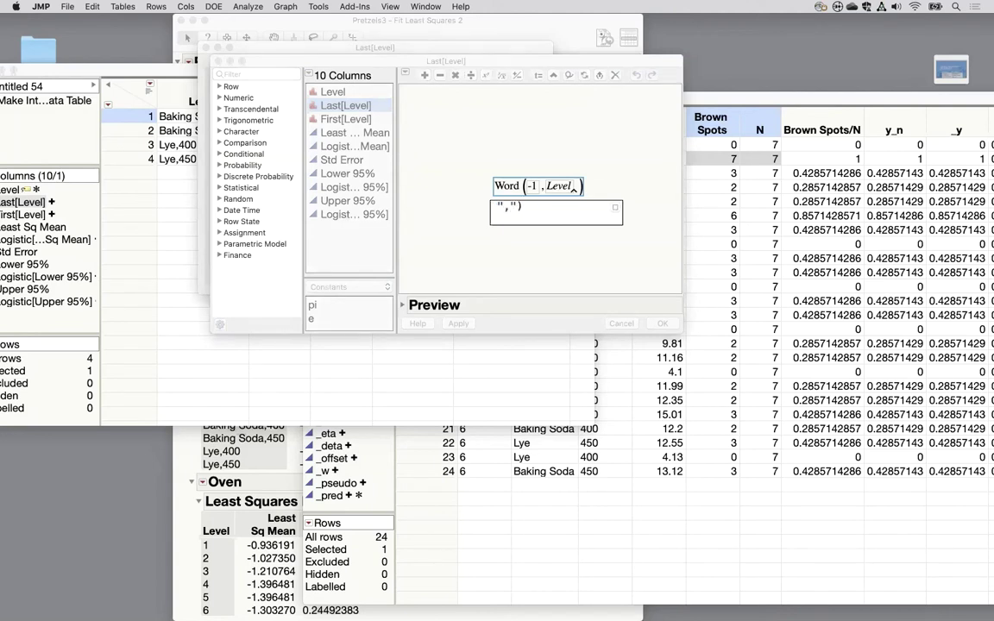
key("Return")
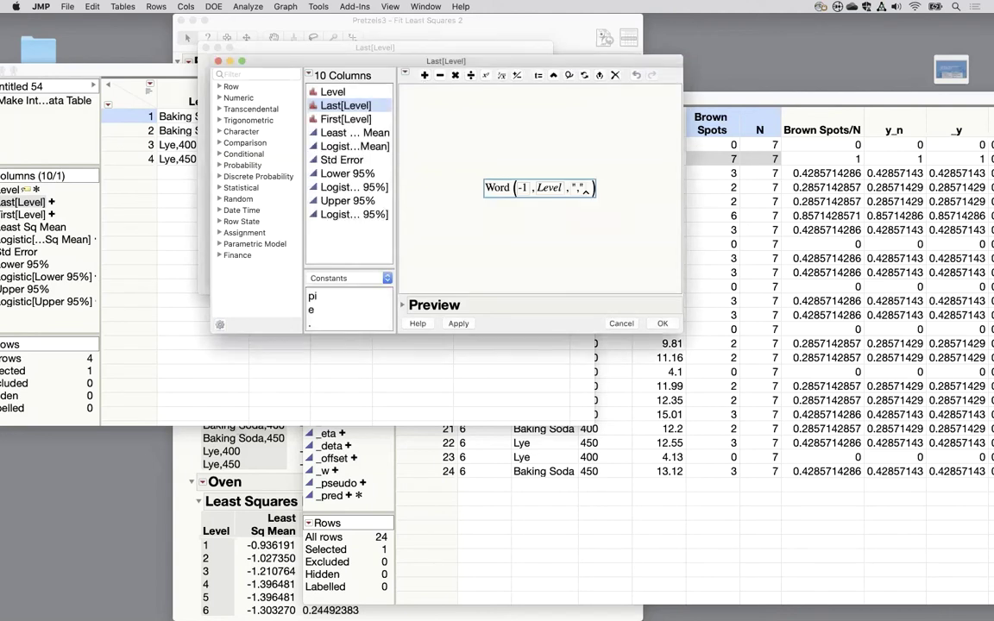
left_click(662, 323)
Rename the Last[Level] column to Temp.
left_click(340, 89)
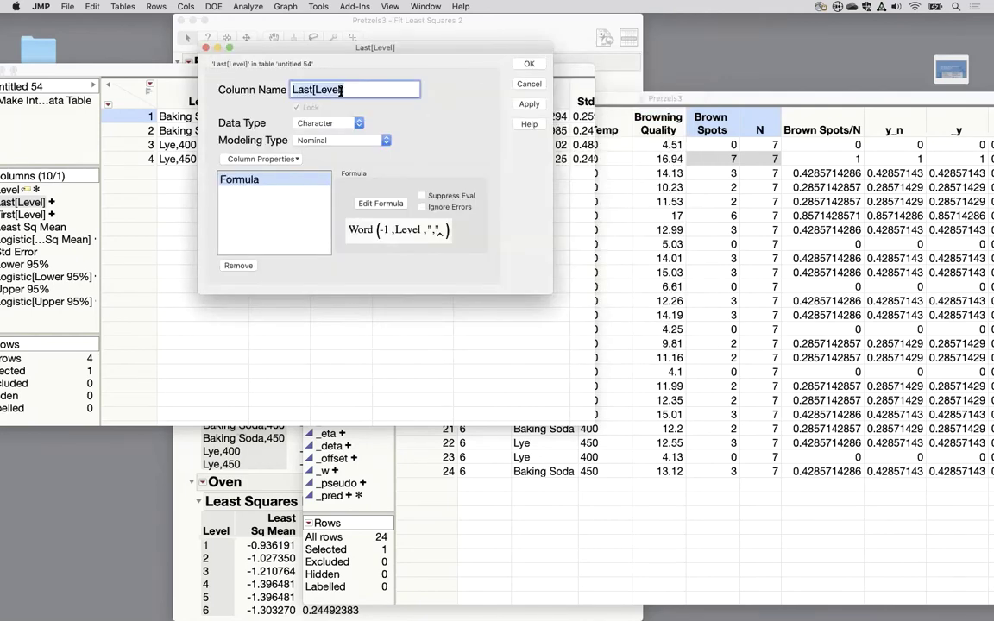
left_click_drag(373, 47, 430, 201)
type("Temp")
key("Return")
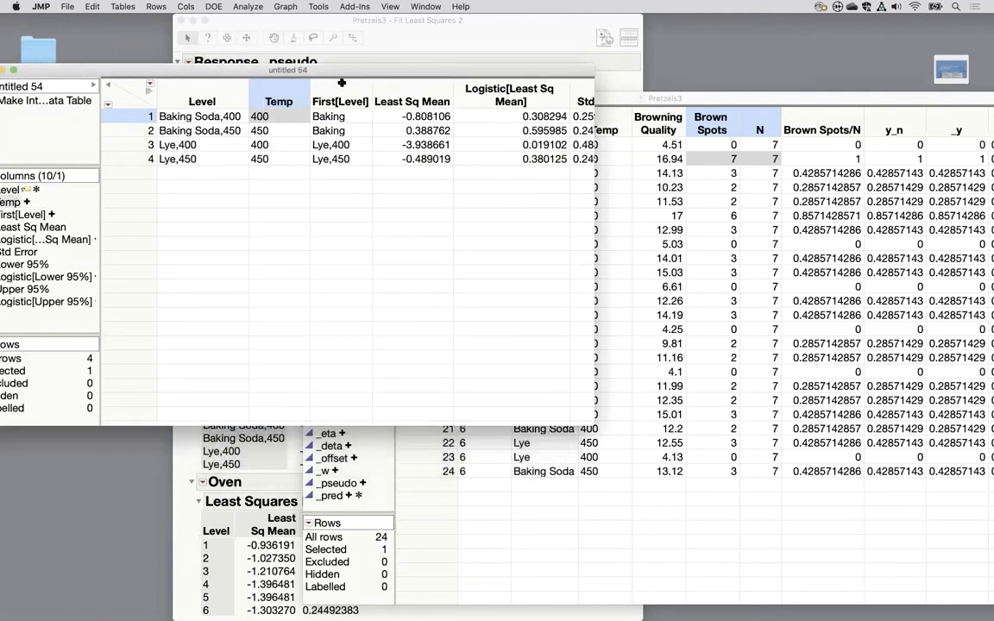
Rename the First[Level] column to Brand with the formula Word(1, Level, ",").
double_click(339, 86)
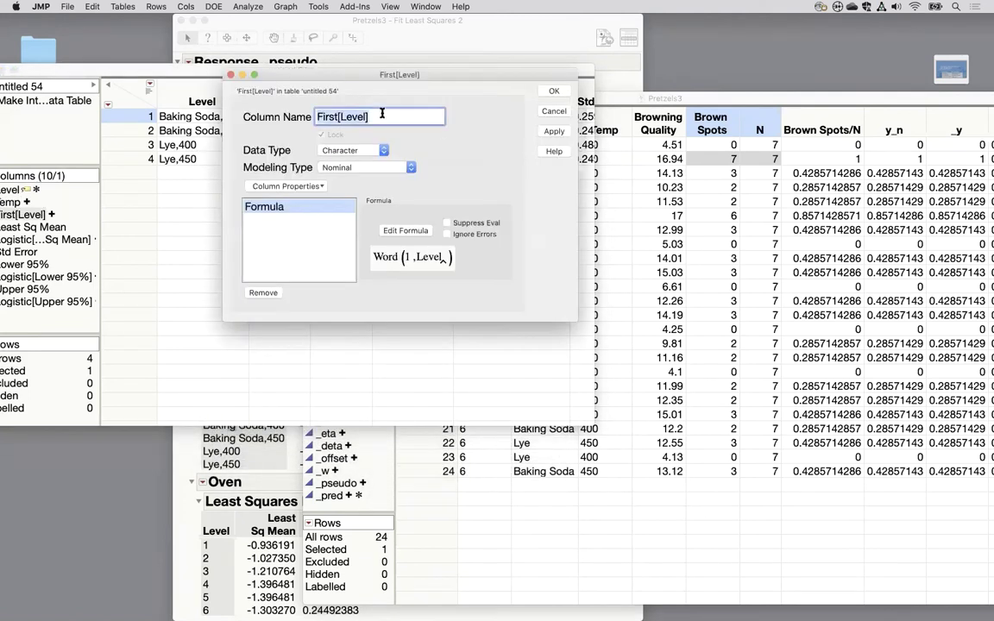
type("Brand")
left_click(405, 230)
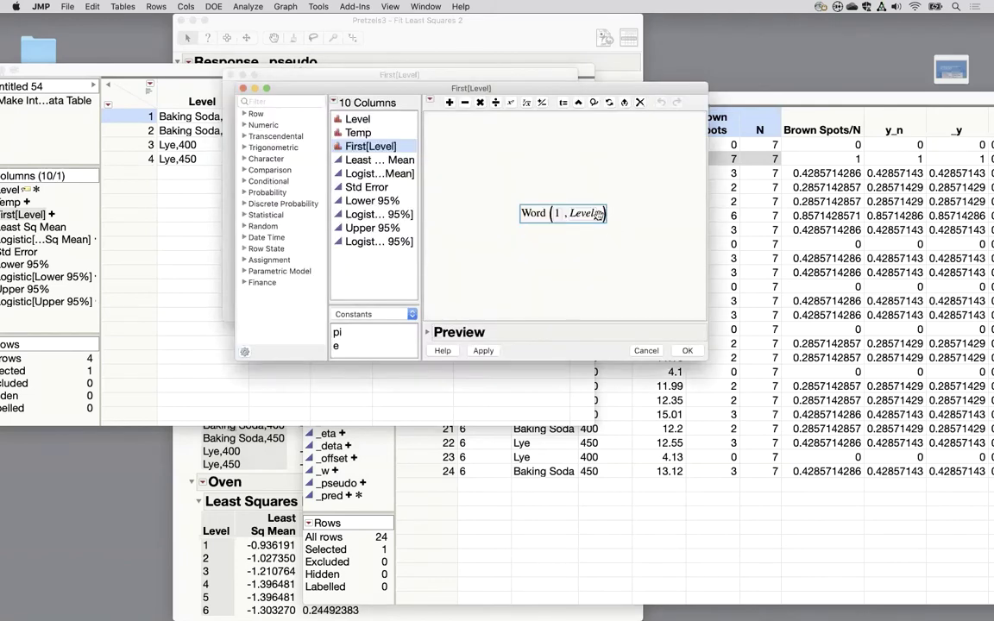
double_click(598, 216)
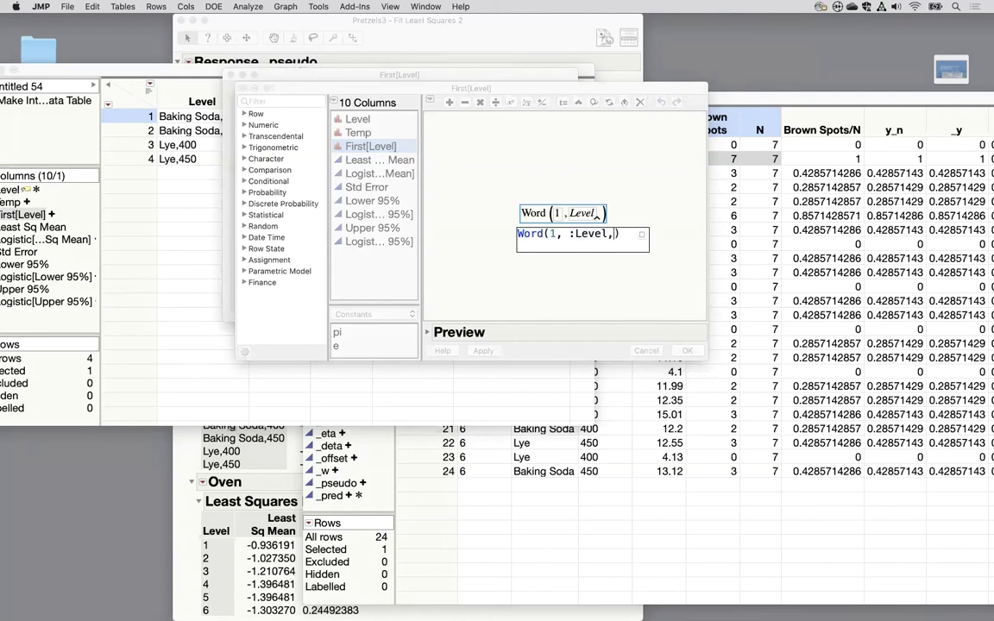
type(", \"")
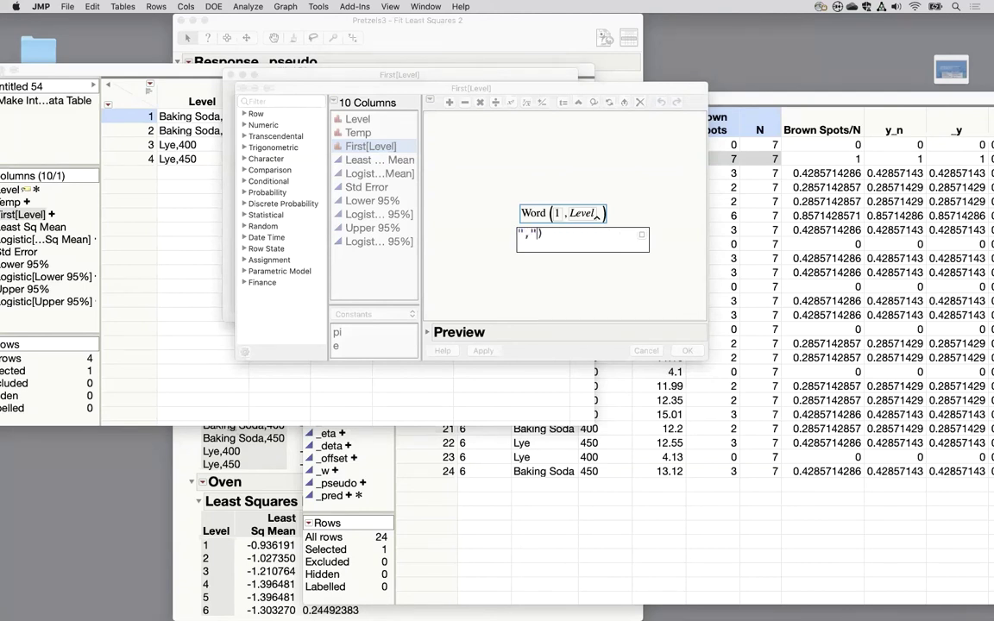
type(",\"")
key("Return")
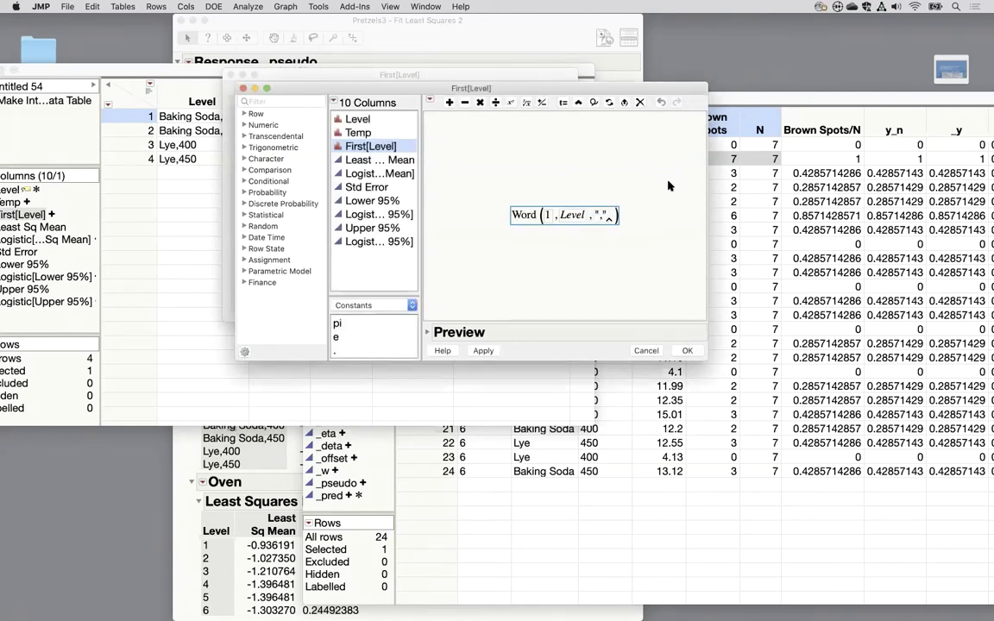
left_click(687, 351)
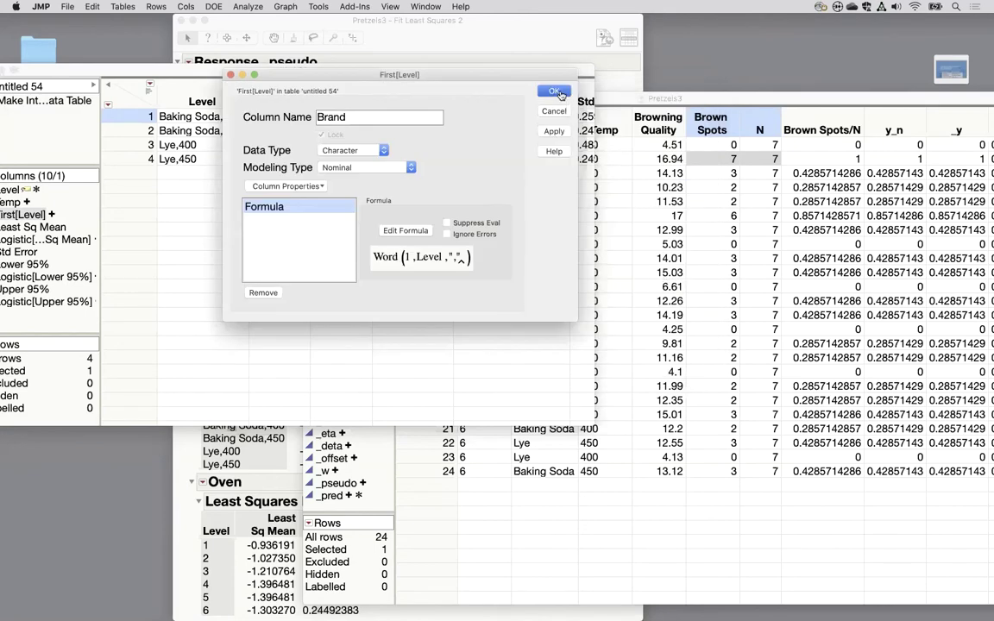
left_click(555, 92)
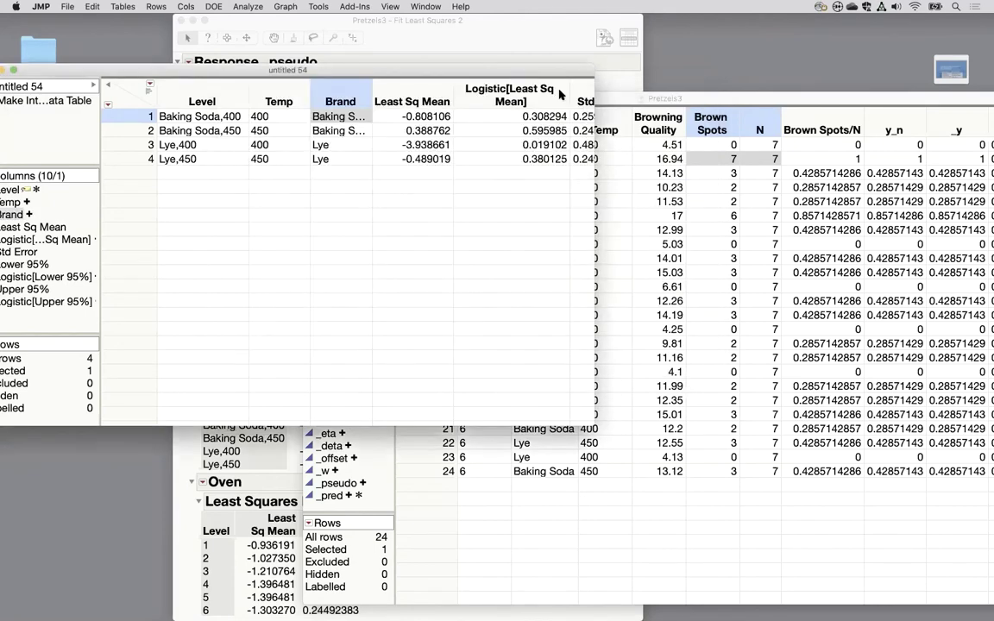
Select the Temp, Brand, Logistic[Lower 95%] and Logistic[Upper 95%] columns.
left_click(270, 96)
left_click(349, 100)
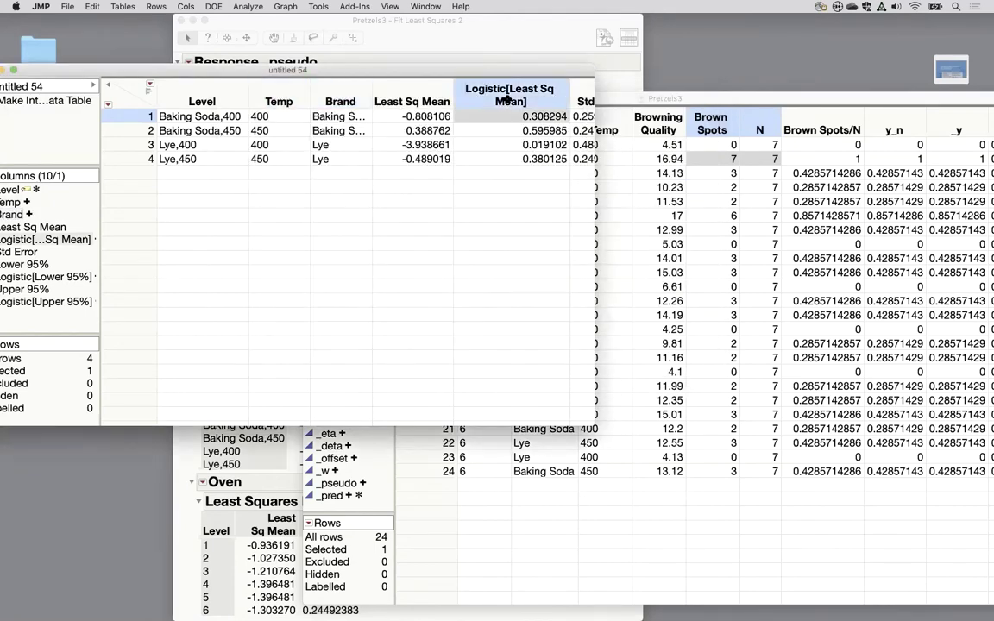
scroll(502, 177, "right", 6)
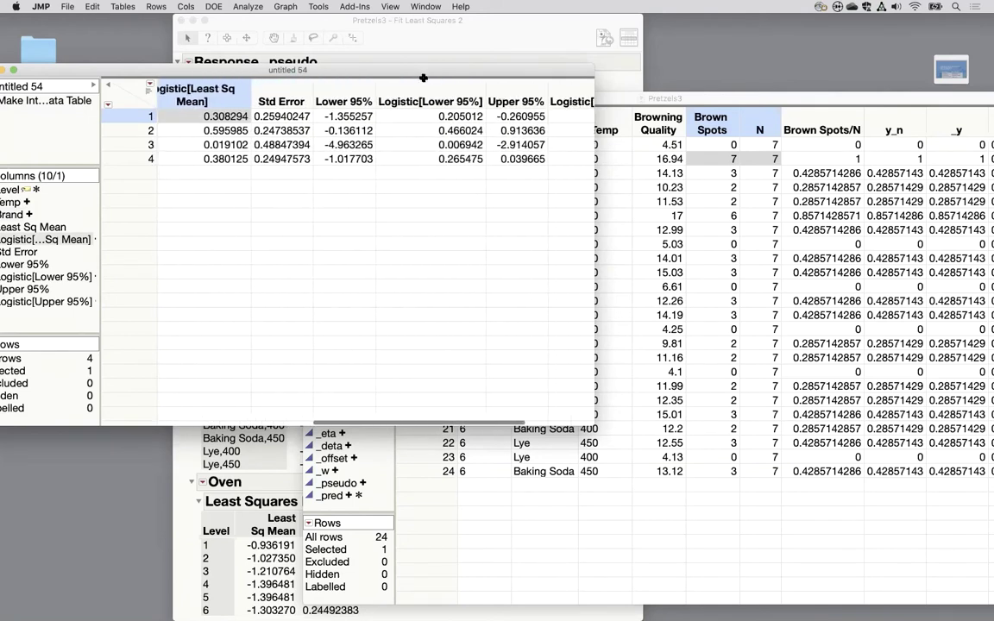
left_click(385, 91)
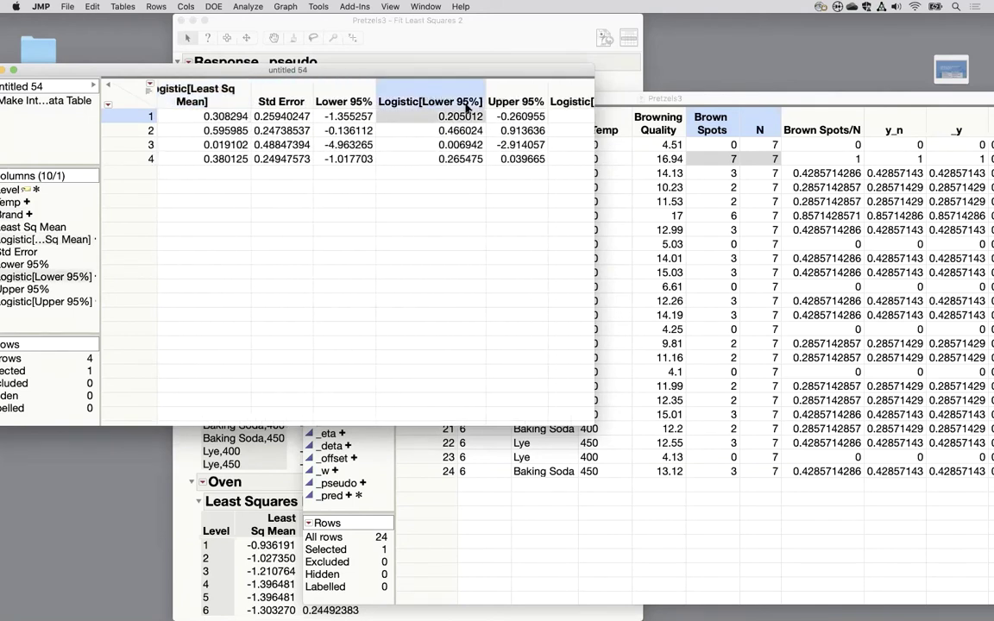
left_click(579, 97)
scroll(505, 221, "right", 5)
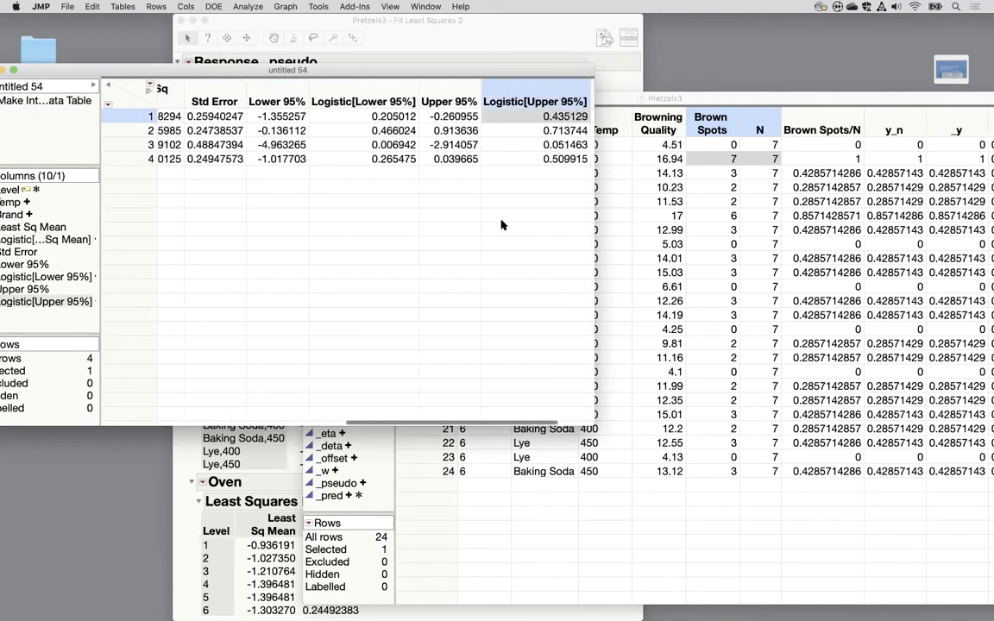
In Graph Builder, plot Logistic[Least Sq Mean] vs Temp as Brand-overlaid lines with Logistic 95% error bars.
left_click(287, 7)
left_click(293, 20)
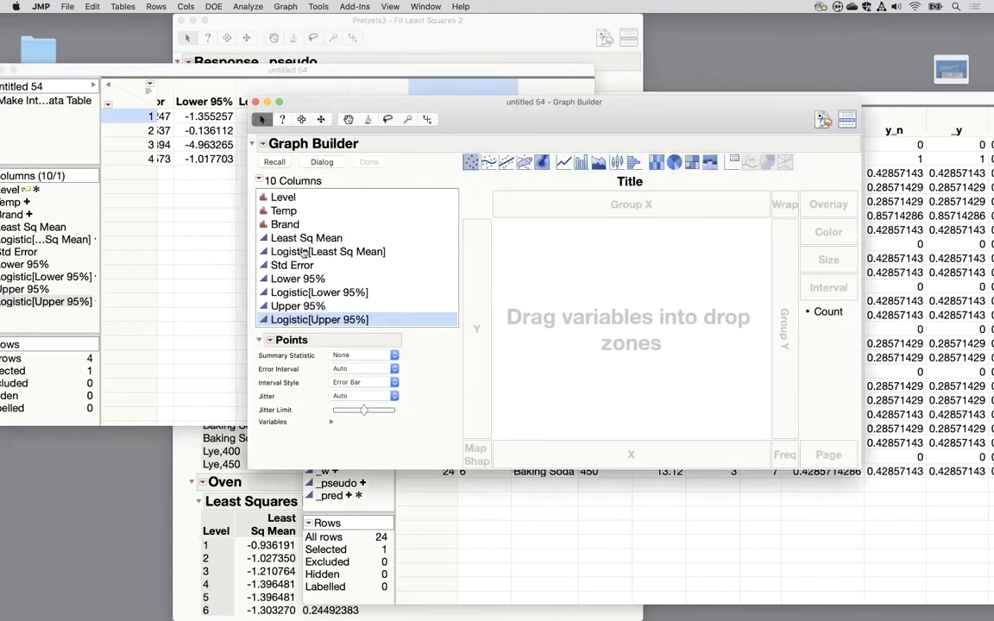
left_click(313, 251)
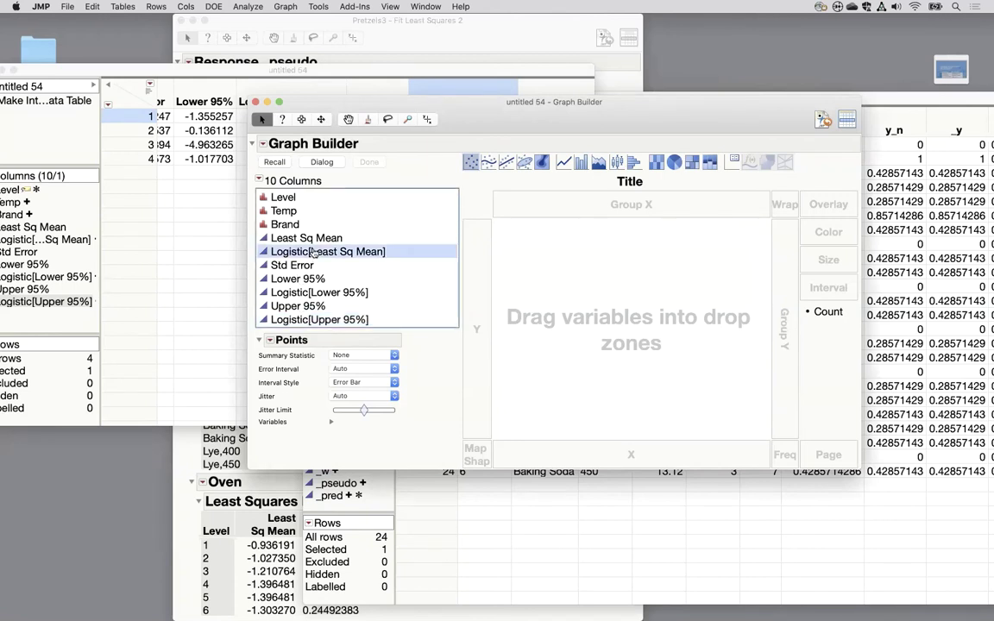
left_click_drag(314, 251, 474, 289)
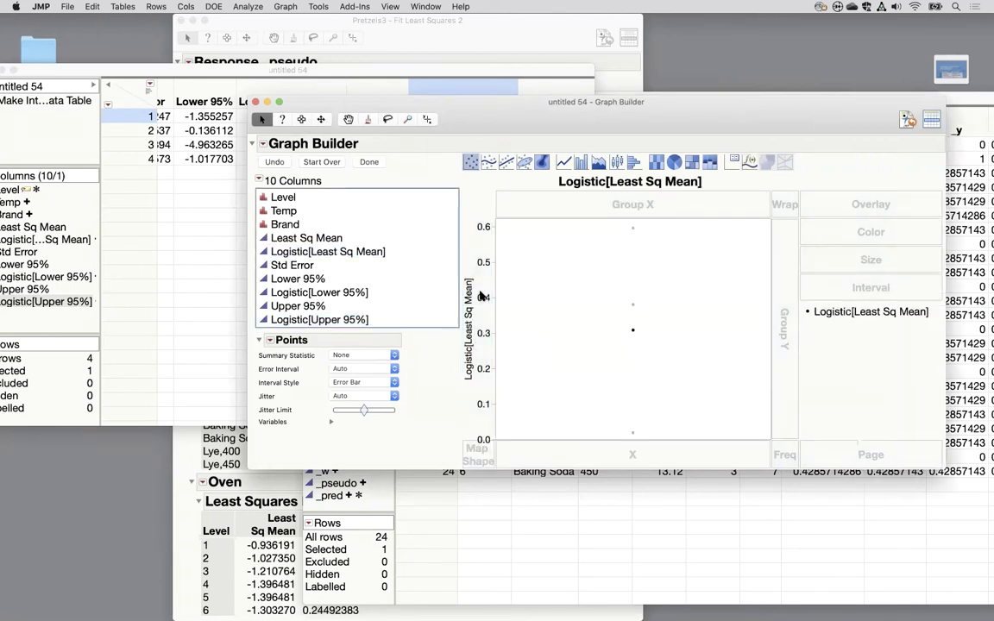
left_click(315, 293)
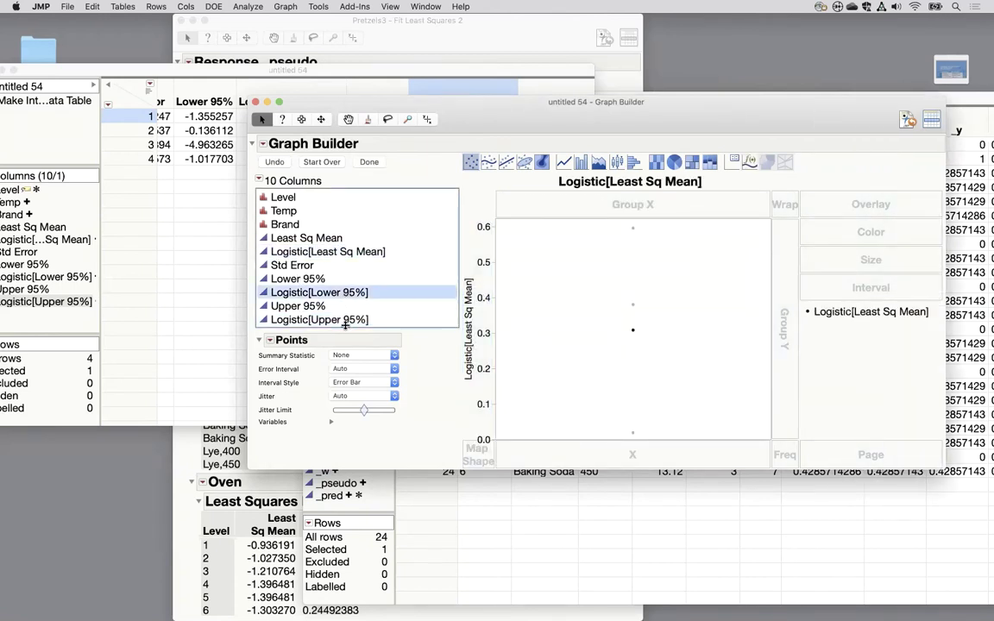
left_click(345, 321, "super")
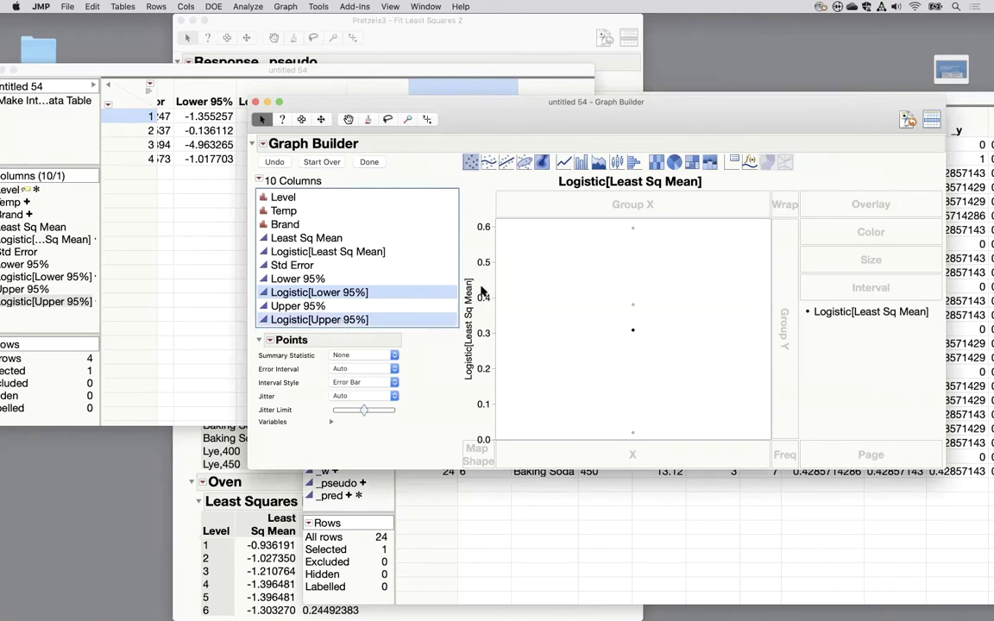
left_click_drag(802, 274, 833, 285)
left_click_drag(283, 211, 586, 459)
left_click_drag(284, 225, 834, 204)
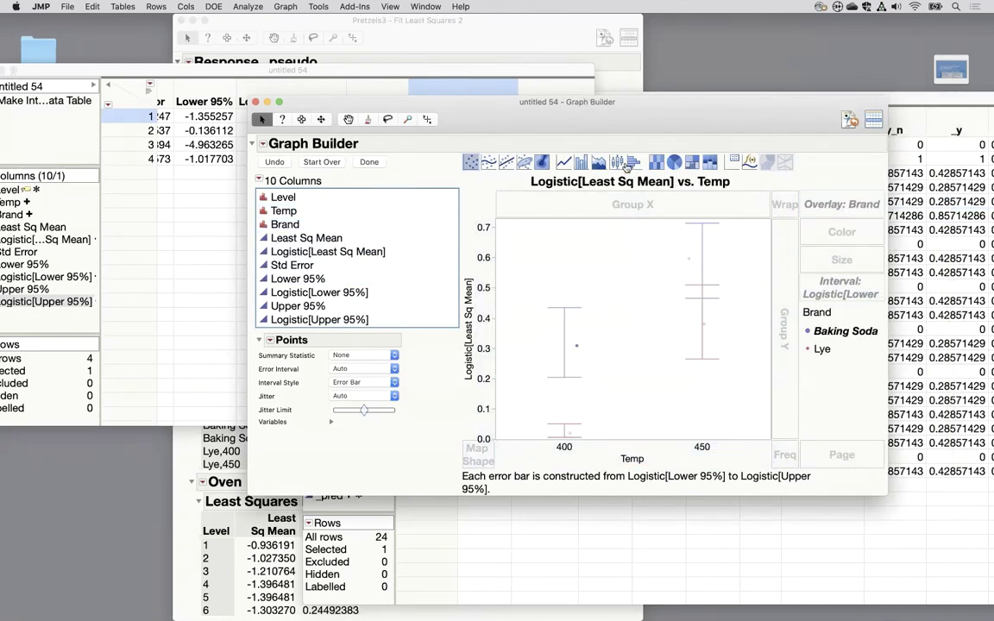
left_click(563, 162)
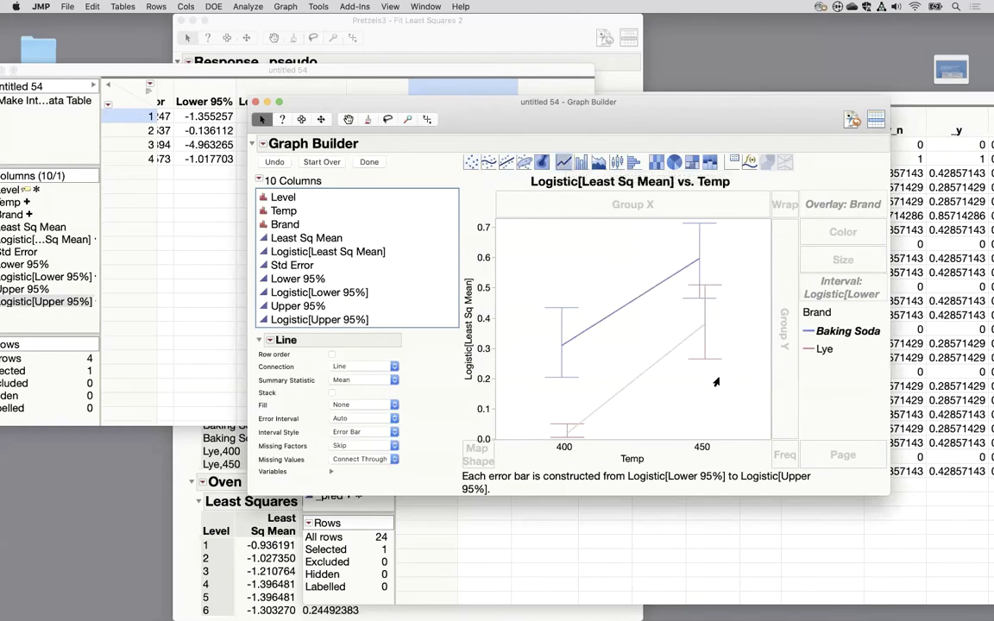
Customize both error-bar layers to line width 3 with smaller end caps.
right_click(732, 317)
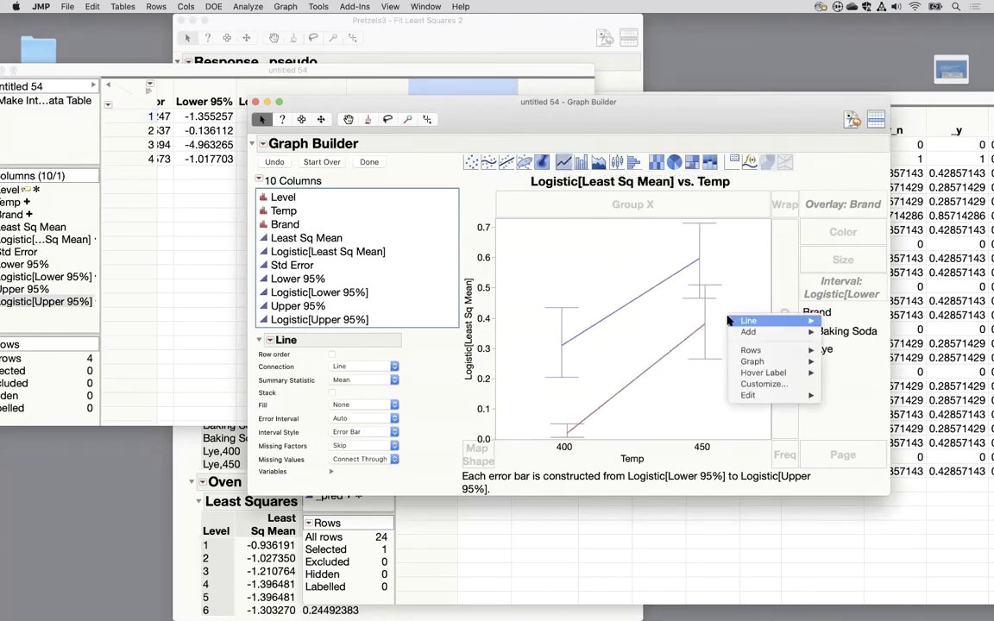
left_click(763, 384)
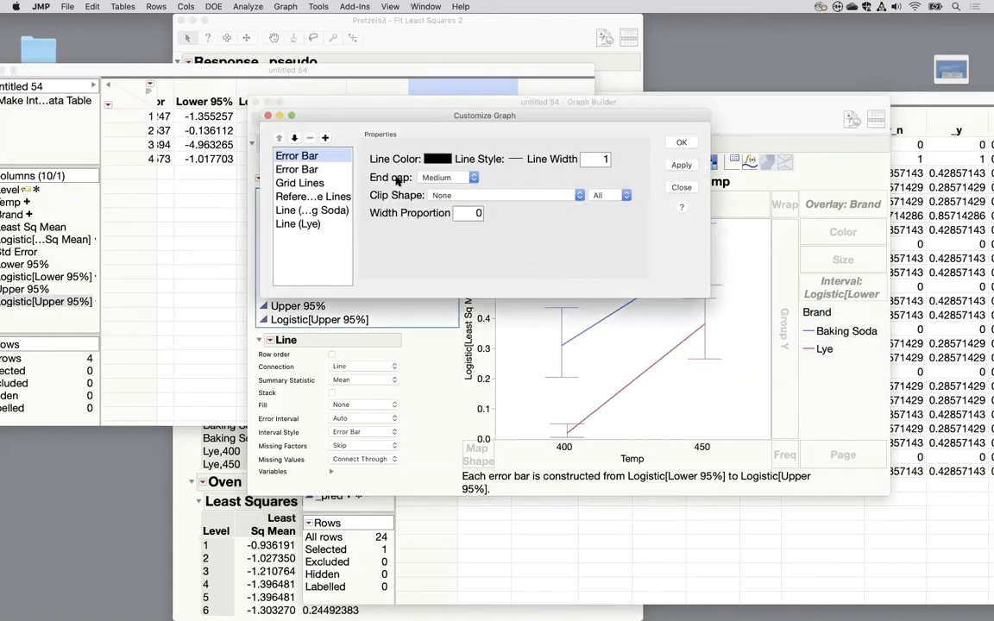
left_click(589, 159)
key("BackSpace")
type("3")
left_click(448, 177)
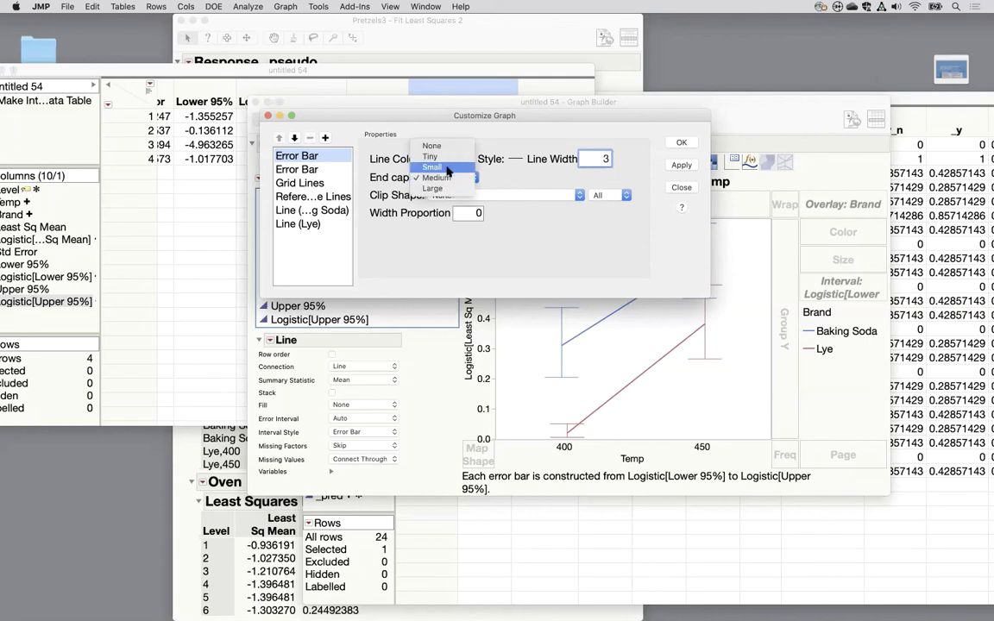
left_click(429, 166)
left_click(294, 169)
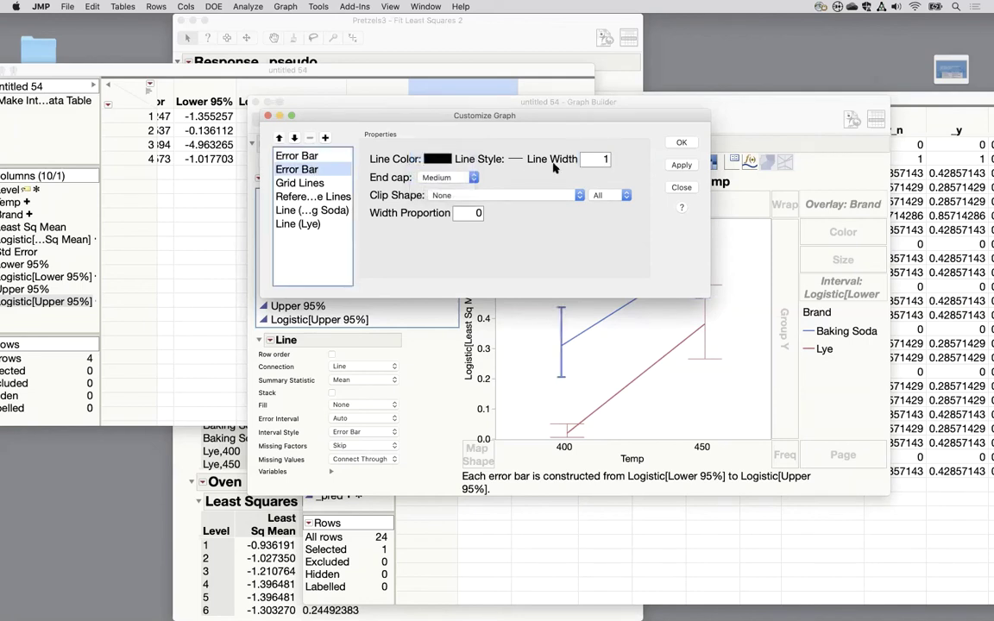
left_click(447, 177)
left_click(430, 164)
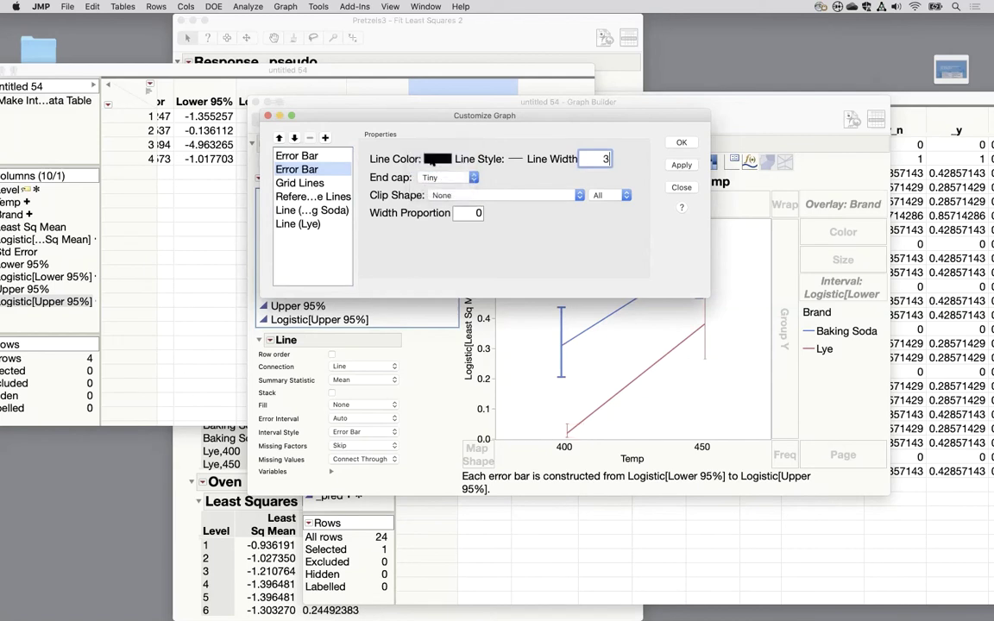
left_click(682, 144)
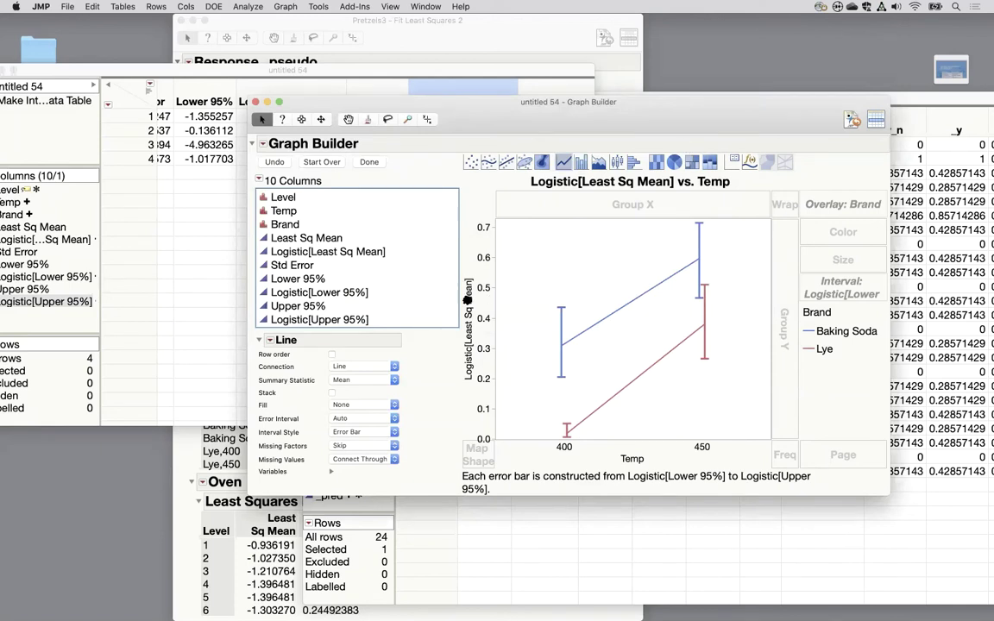
Set the plot background to pale gray and finish Graph Builder editing.
double_click(489, 321)
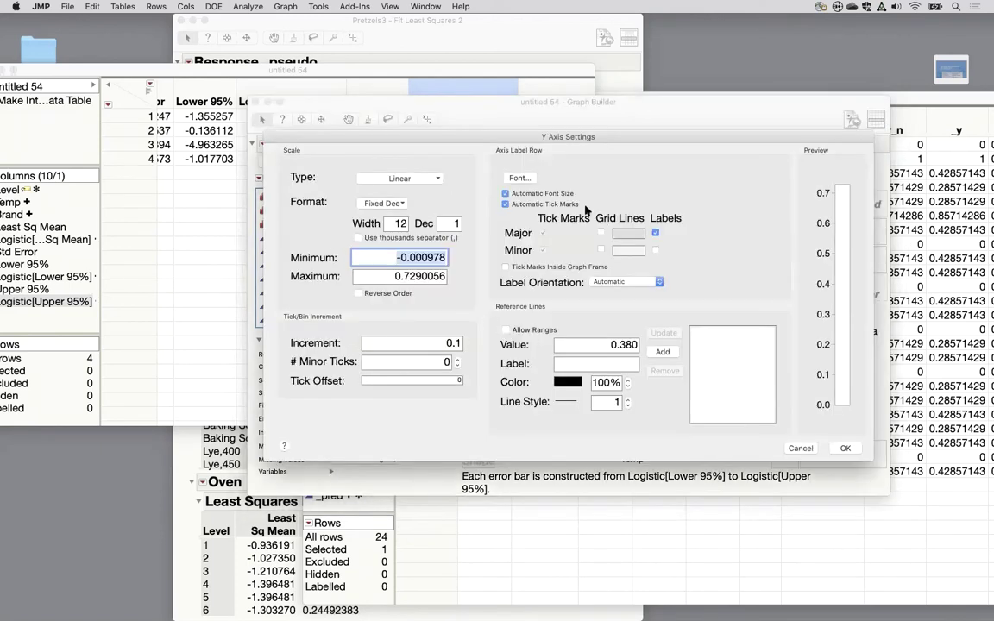
left_click(846, 447)
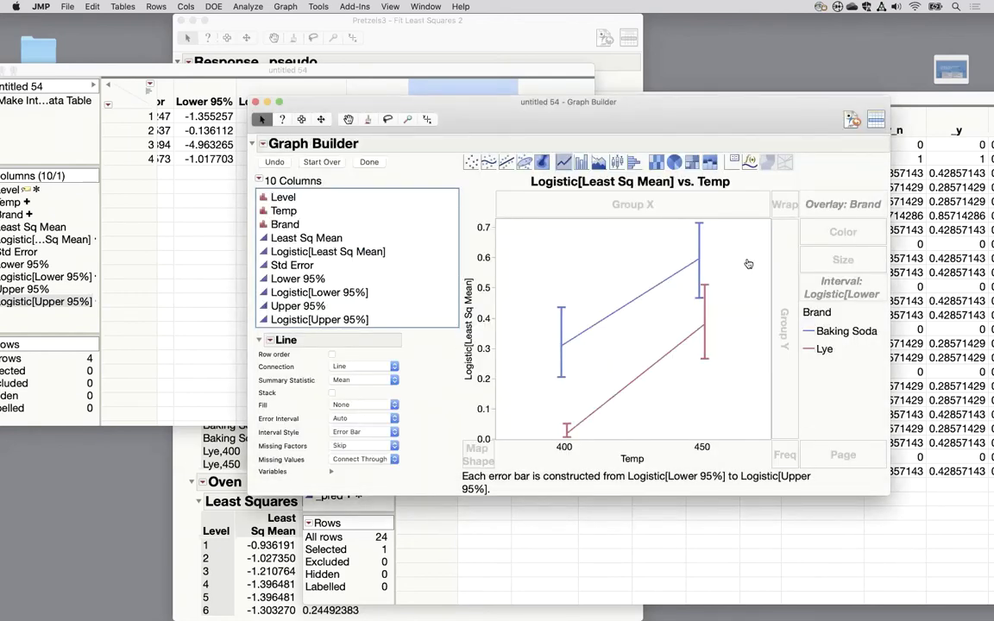
right_click(715, 417)
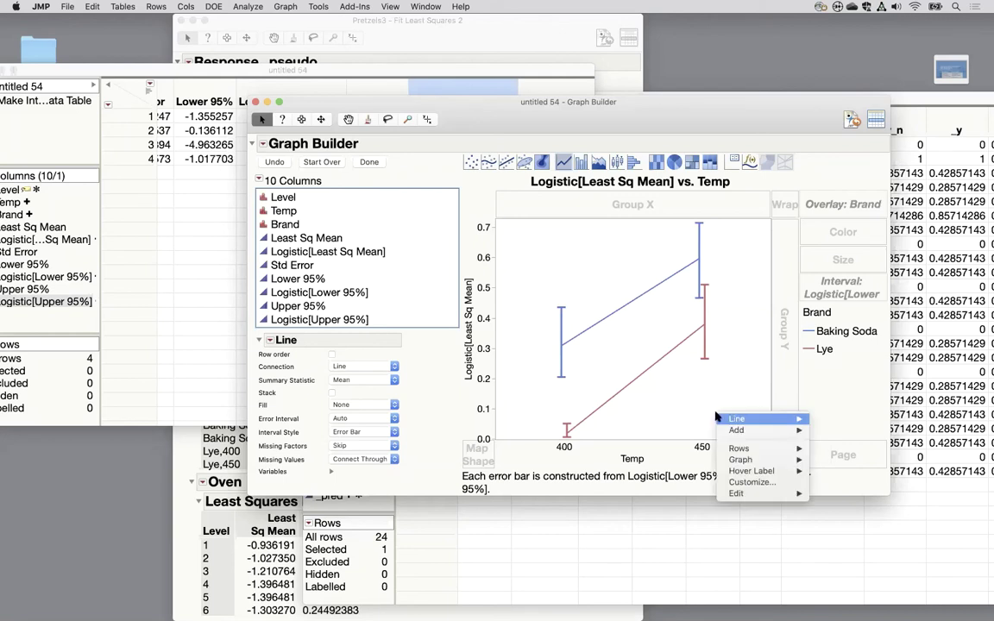
mouse_move(761, 464)
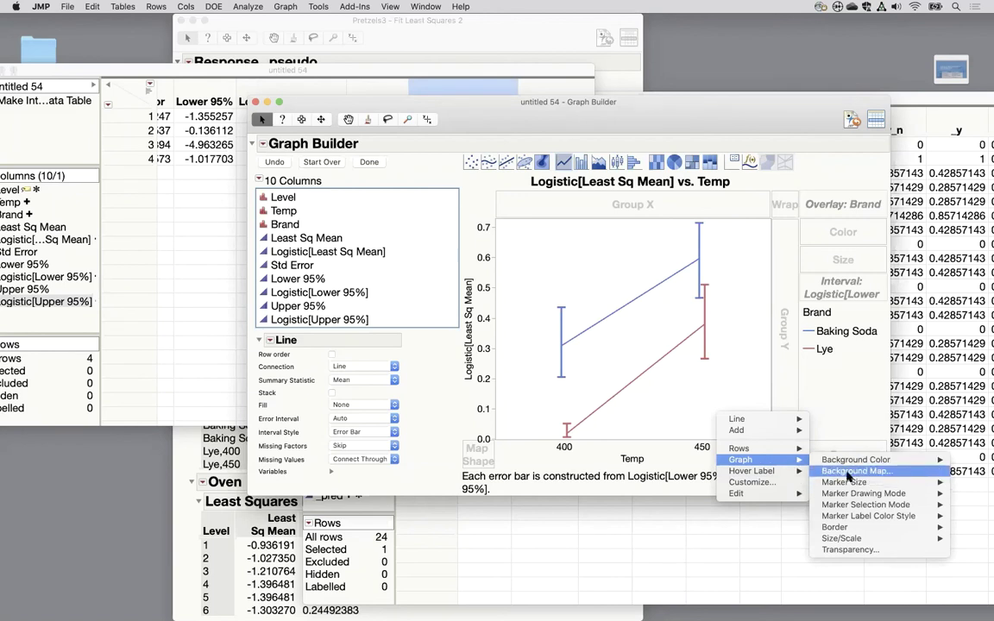
mouse_move(859, 463)
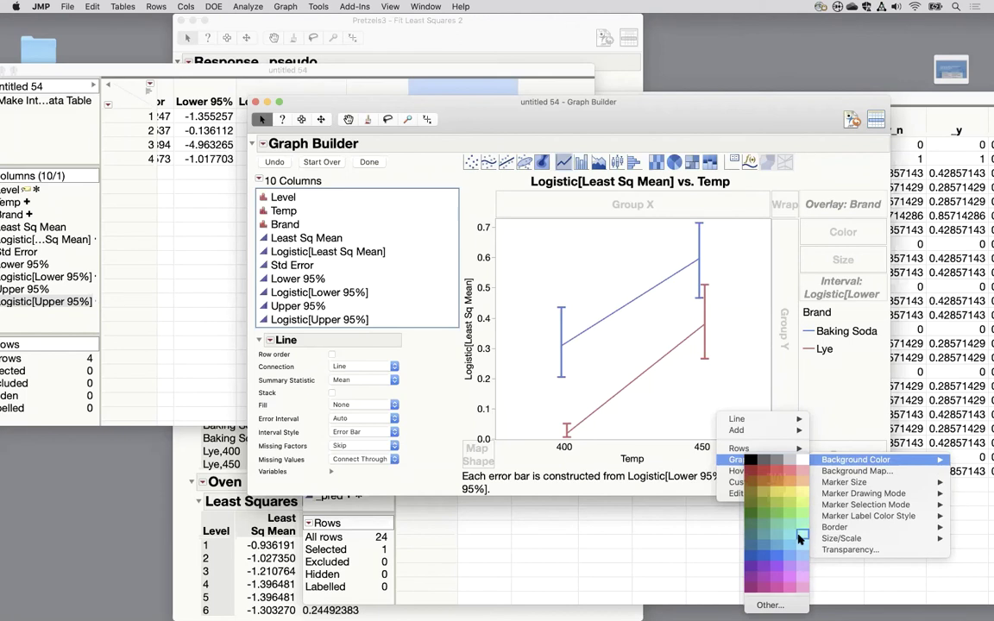
left_click(790, 466)
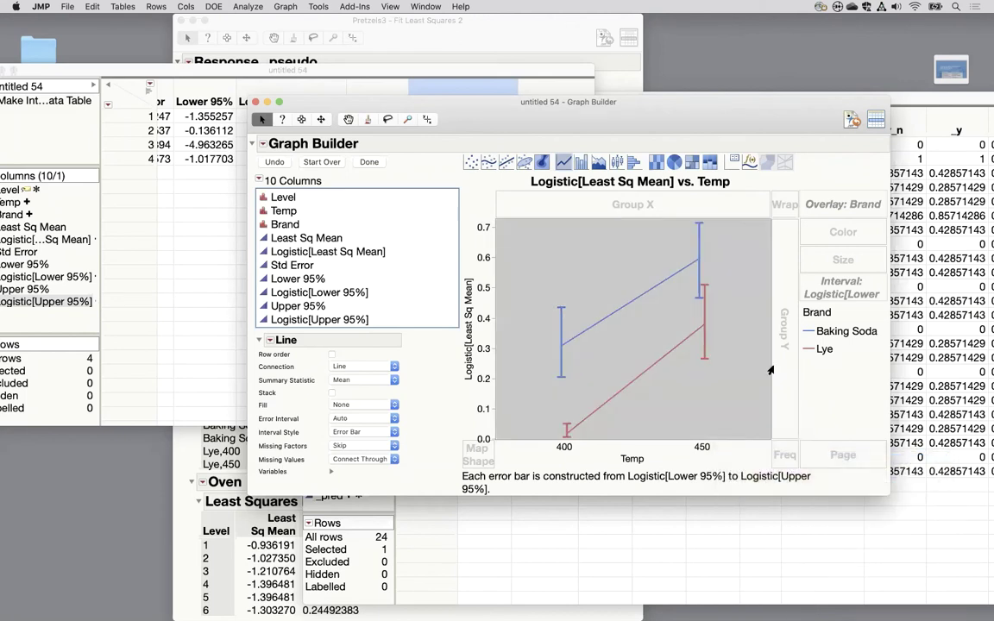
left_click(369, 161)
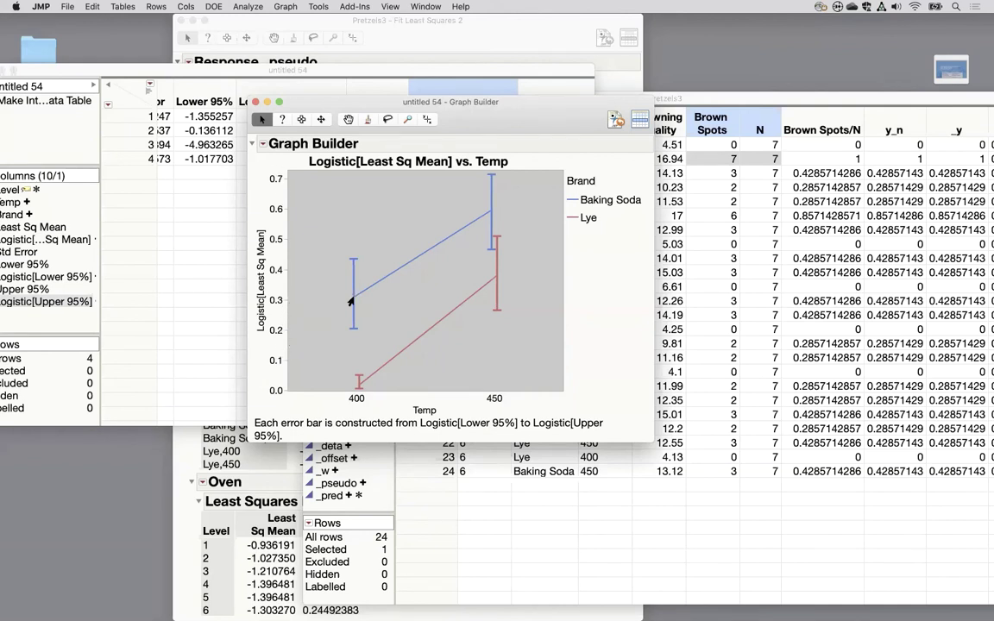
Close the Graph Builder window and reveal the Dock to view both Fit Least Squares reports.
mouse_move(349, 300)
mouse_move(356, 390)
left_click(255, 102)
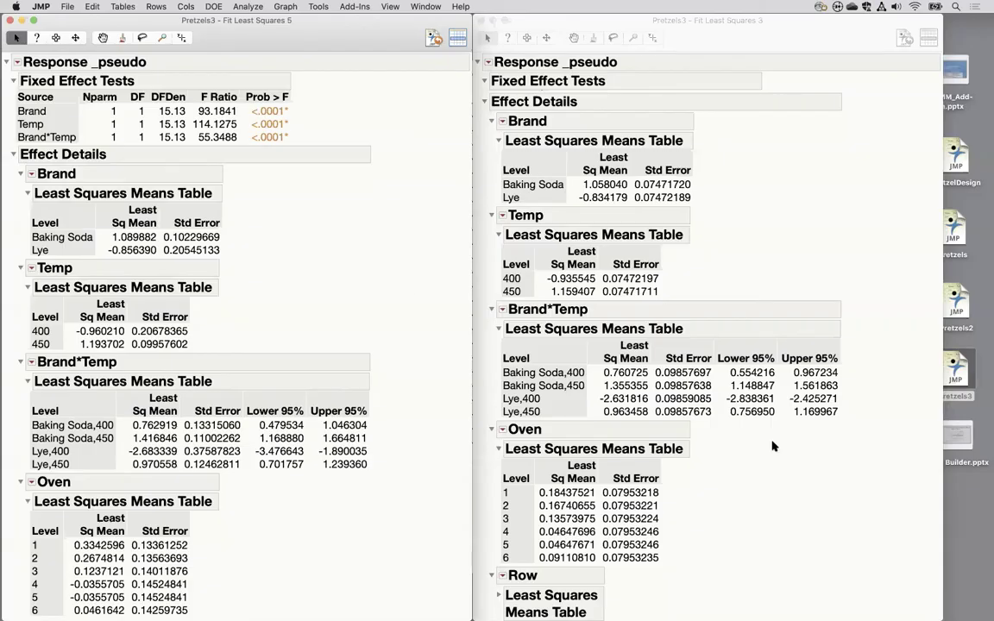
mouse_move(777, 608)
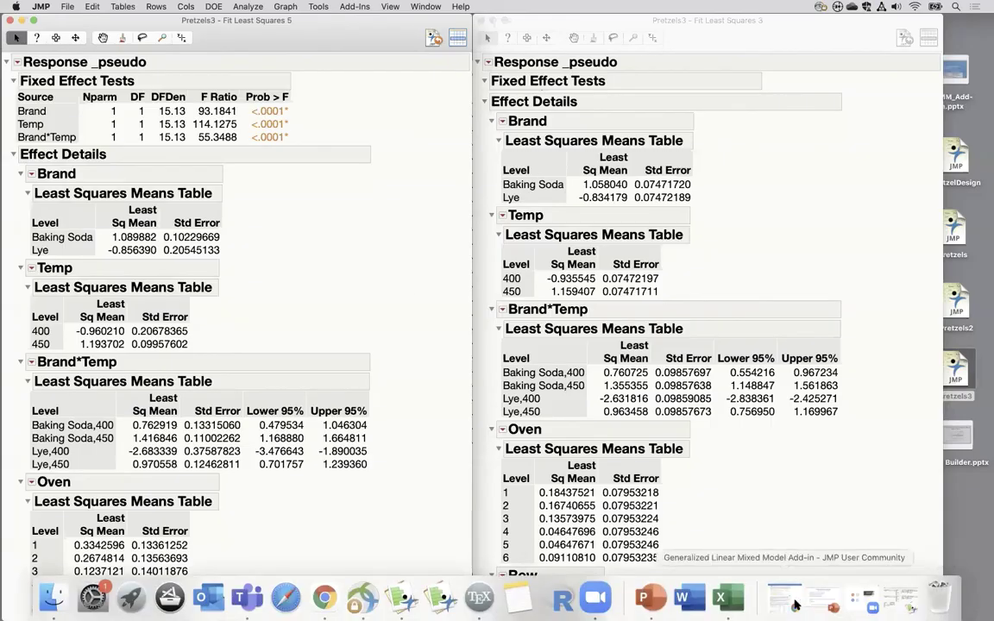
Restore the GLMM_Add-In slide show and advance two slides to the community-link closing slide.
left_click(871, 604)
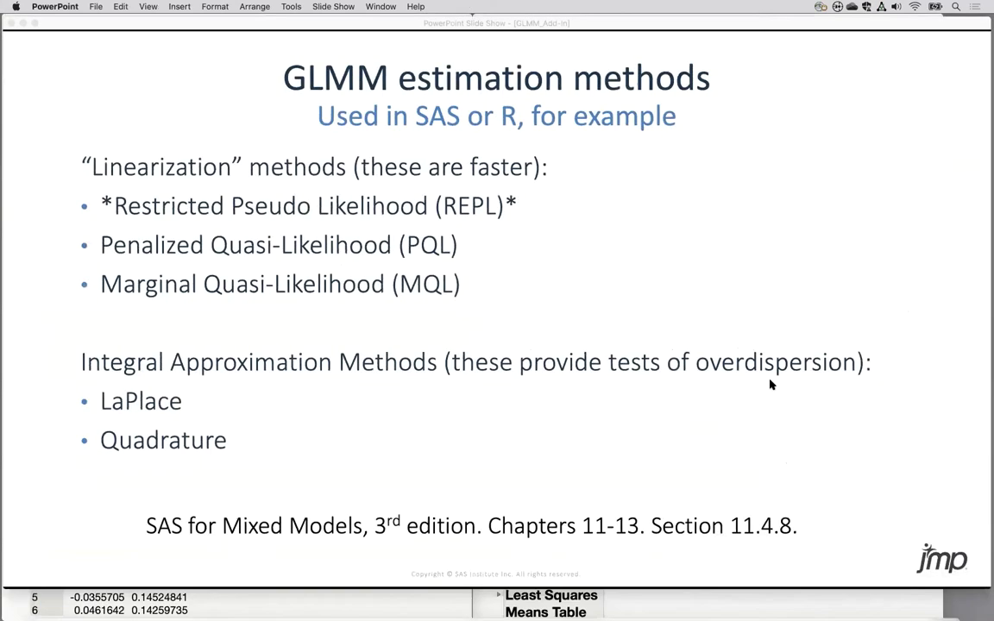
key("Right")
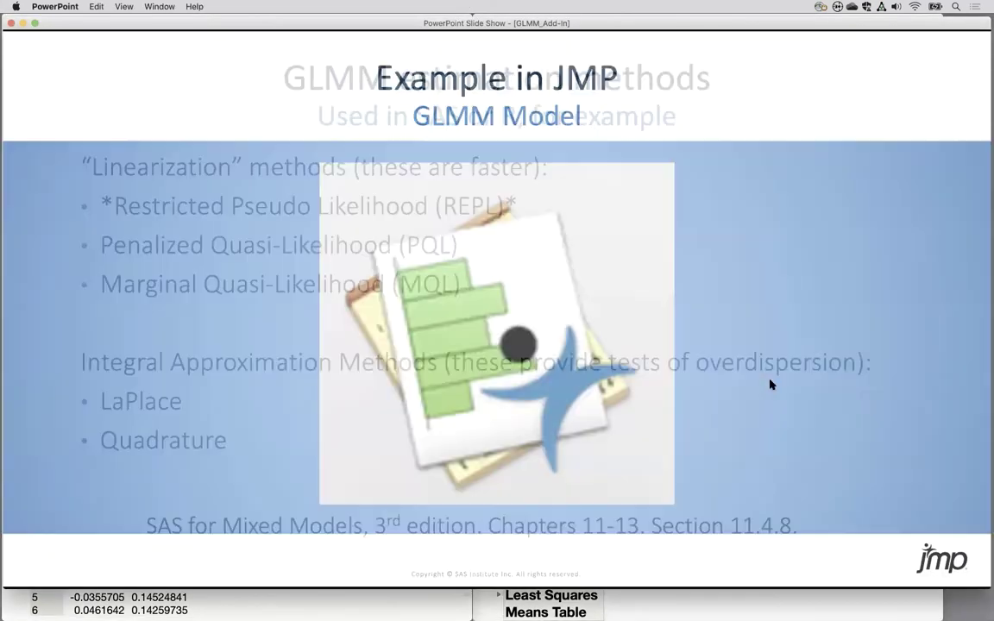
key("Right")
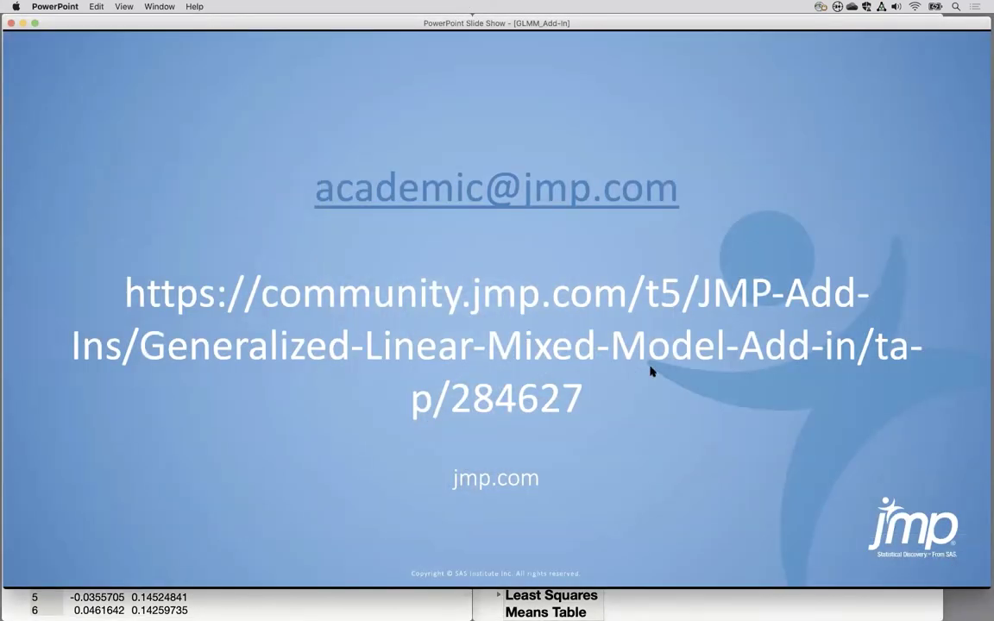